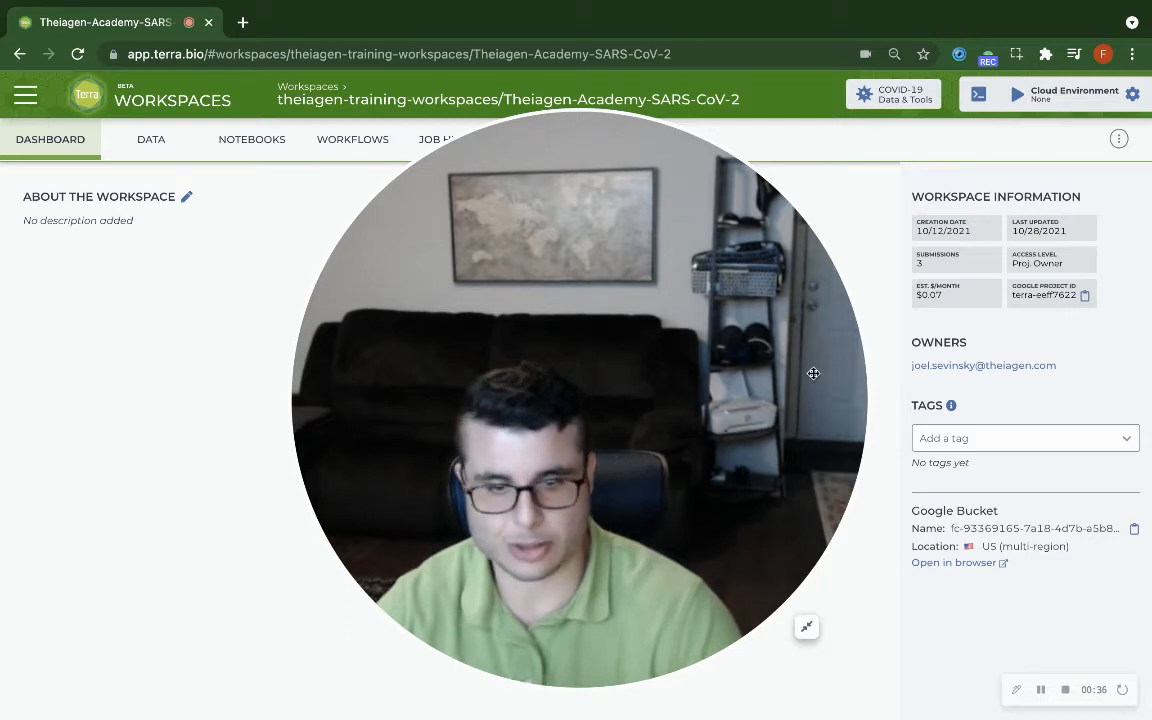
# Open the Titan_ONT workflow from the workspace's list of workflows.
pyautogui.click(806, 626)
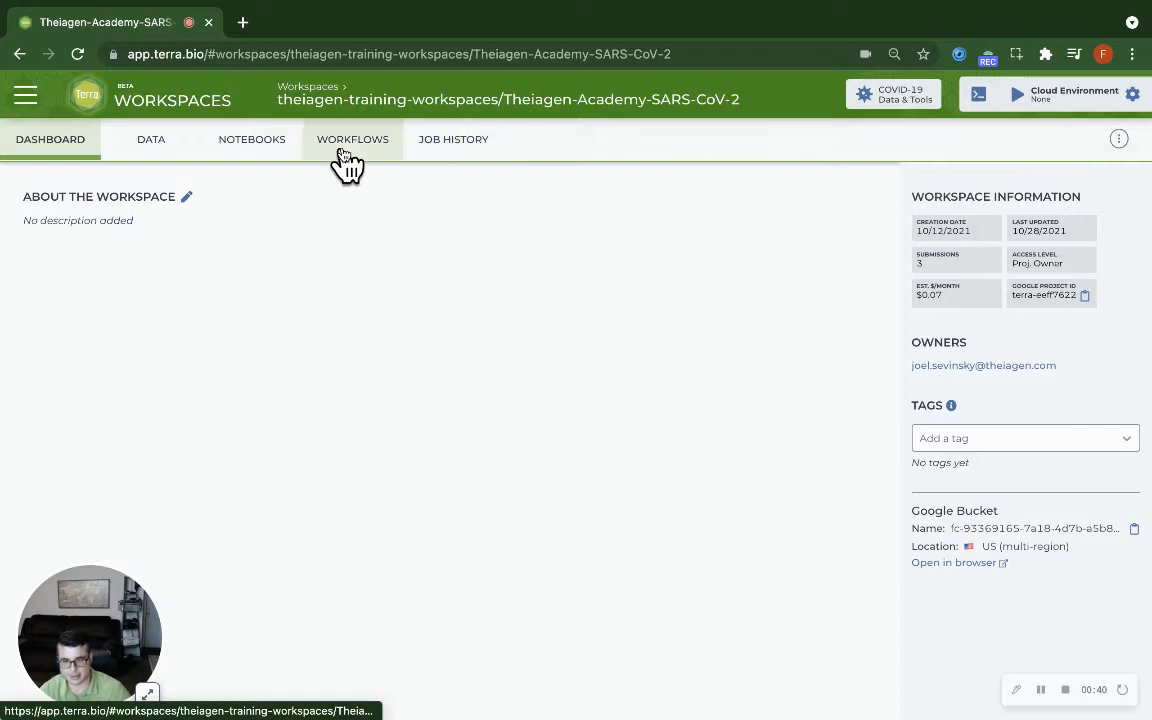
pyautogui.click(340, 152)
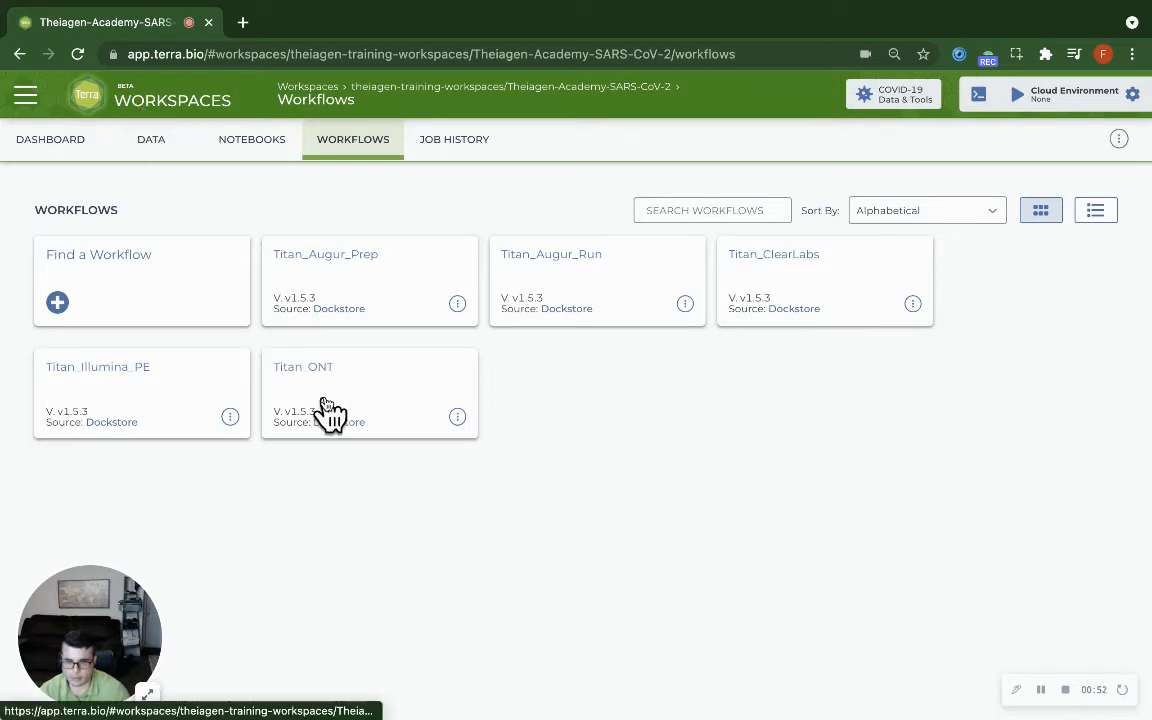
pyautogui.click(377, 390)
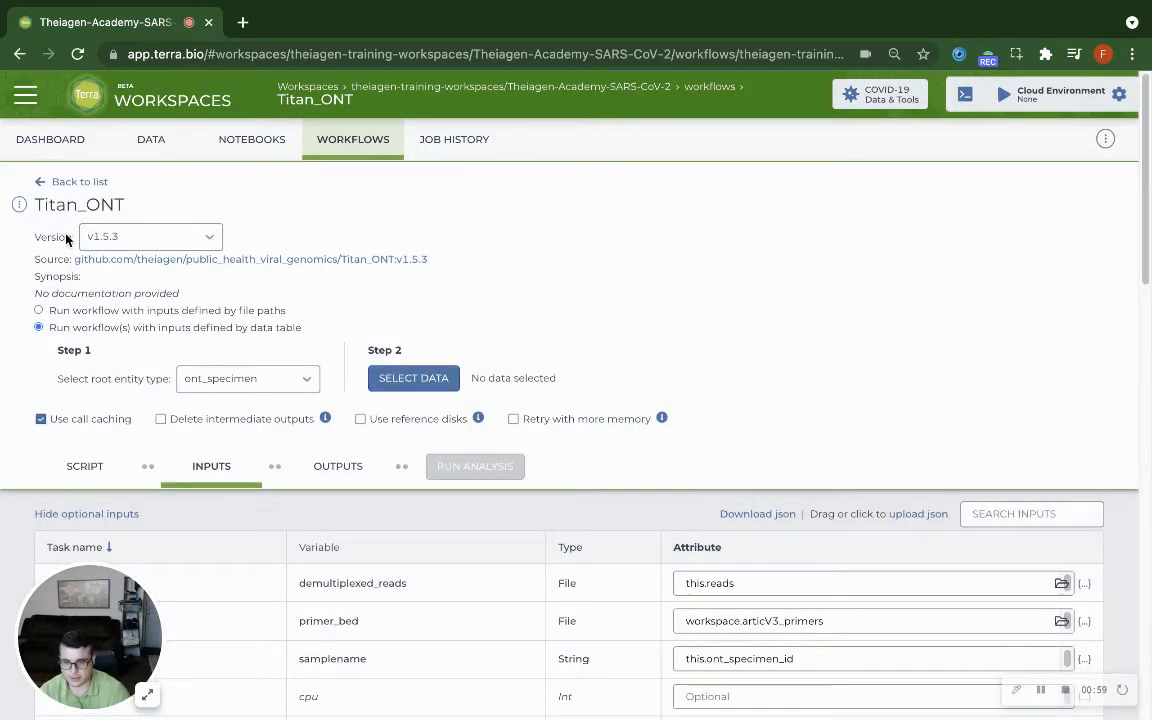
# Select version v1.5.3 of the Titan_ONT workflow.
pyautogui.click(180, 236)
pyautogui.scroll(-5, 160, 330)
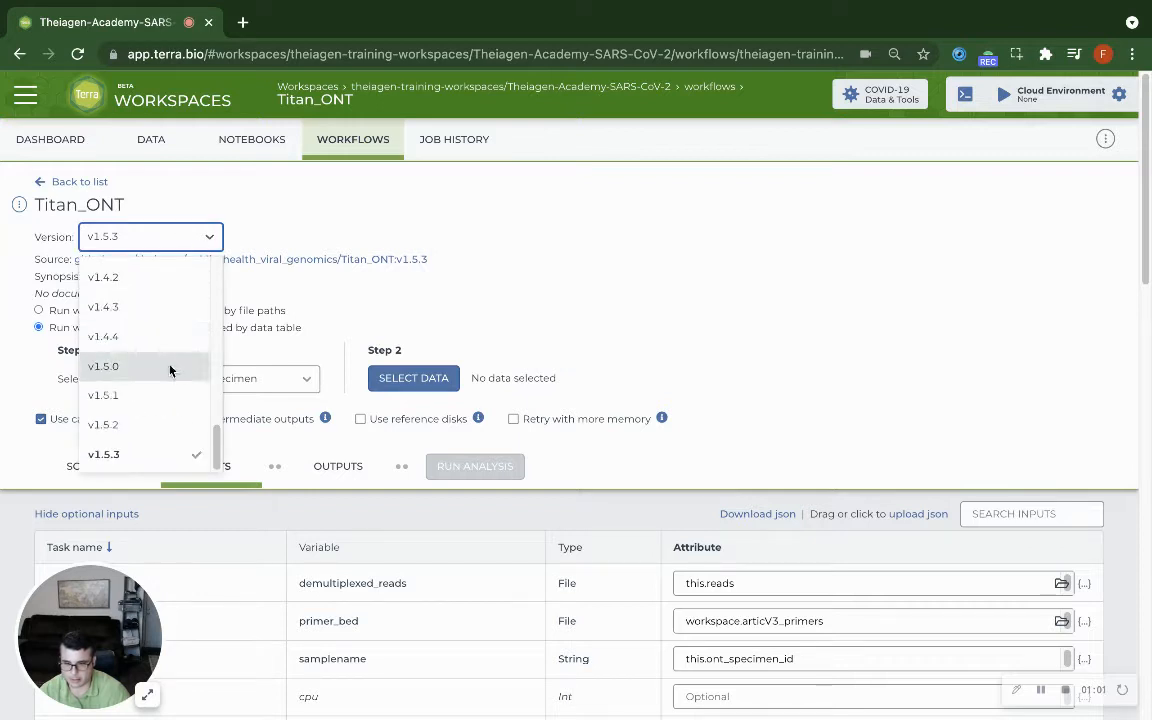
pyautogui.click(140, 454)
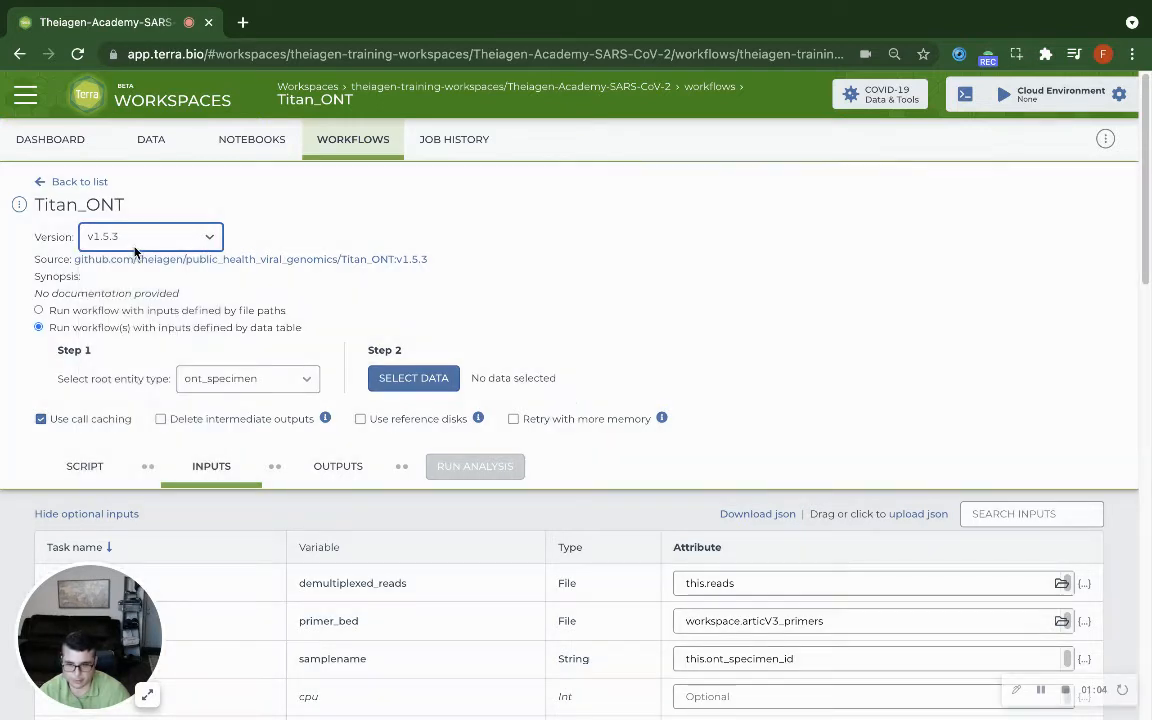
pyautogui.click(175, 245)
pyautogui.scroll(-10, 175, 440)
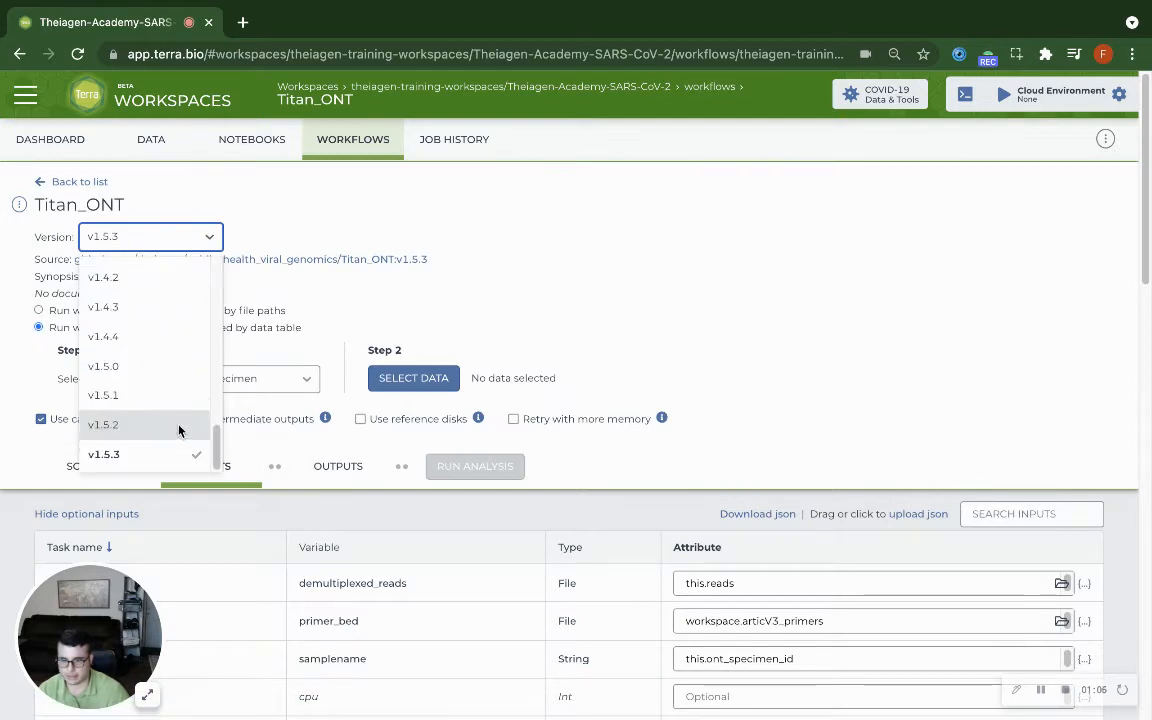
pyautogui.click(542, 278)
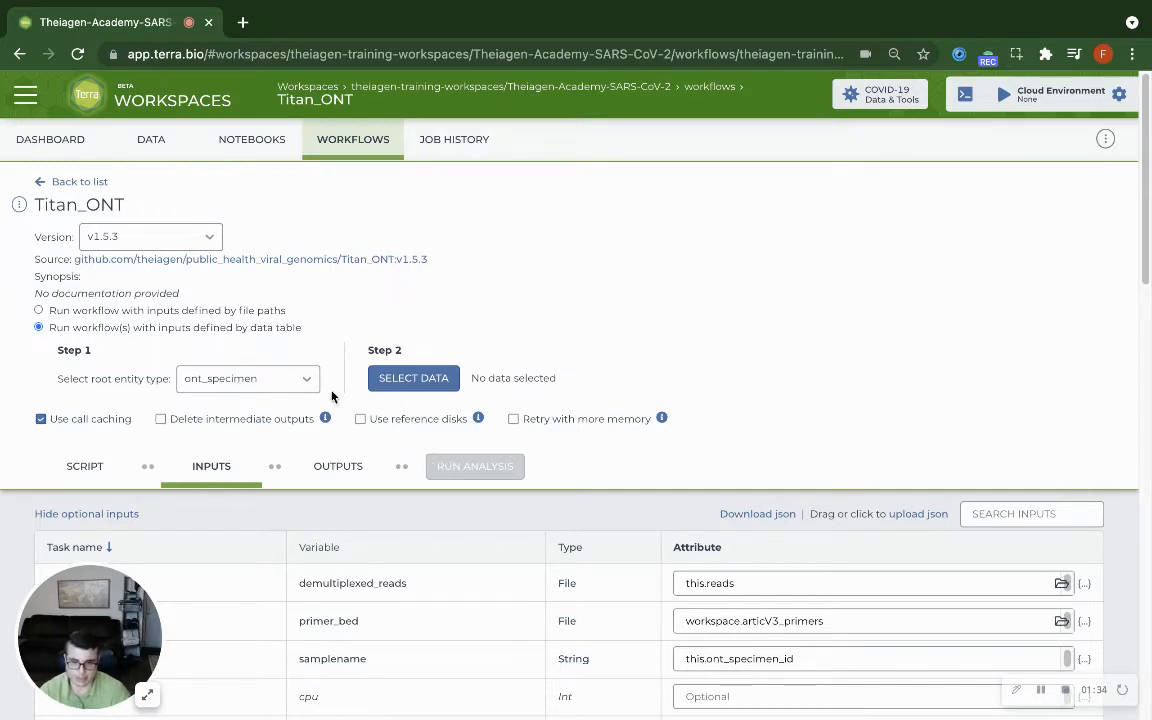
# Keep ont_specimen as the root entity type and open the data selection to look through the specimen table.
pyautogui.click(296, 380)
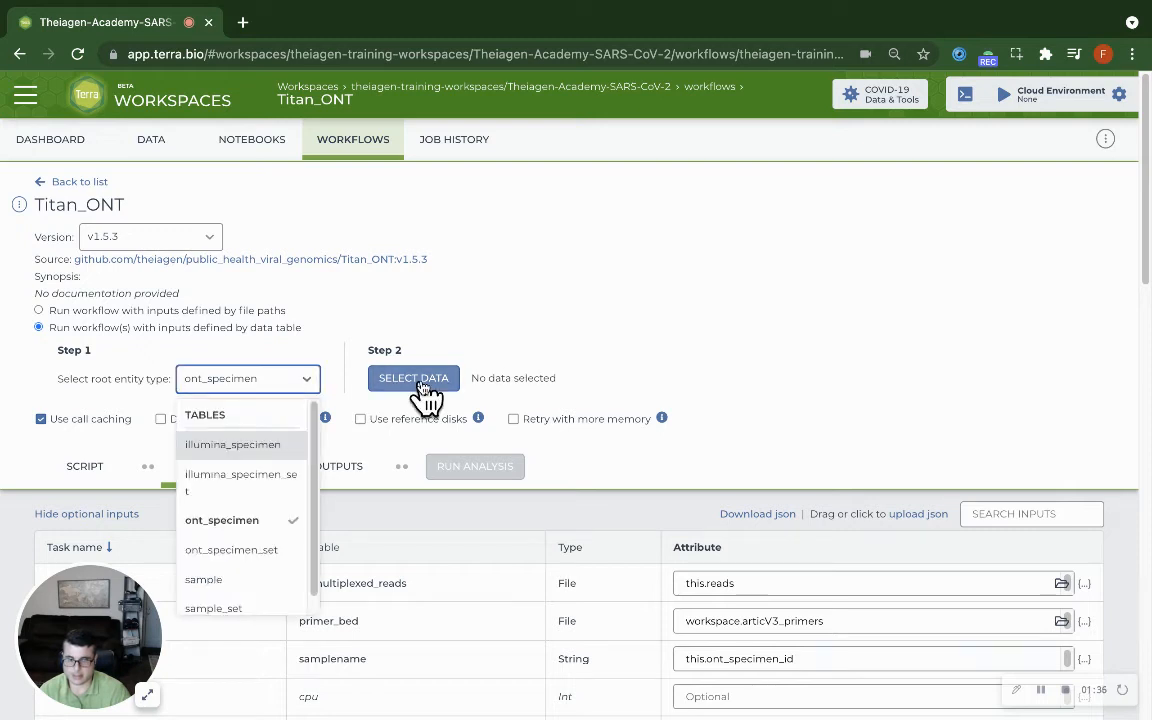
pyautogui.click(408, 388)
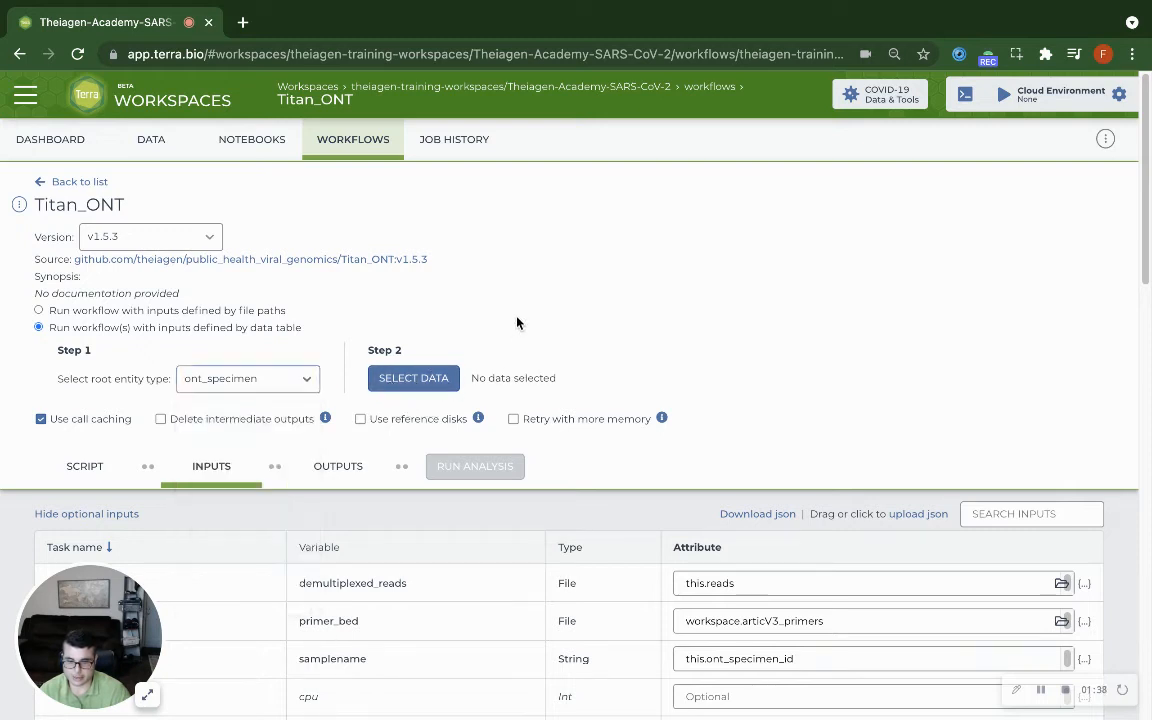
pyautogui.click(420, 377)
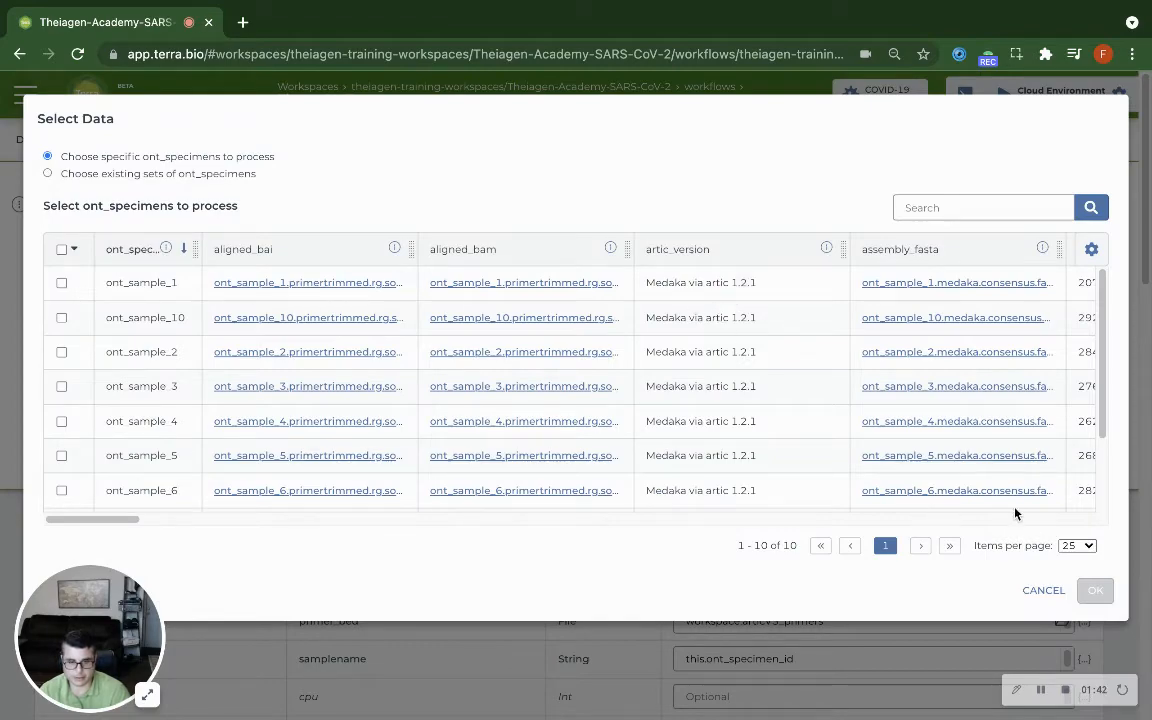
pyautogui.moveTo(93, 519); pyautogui.dragTo(498, 519)
pyautogui.moveTo(301, 533); pyautogui.dragTo(25, 536)
# Hide all columns of the specimen selection table except run_id.
pyautogui.click(1091, 249)
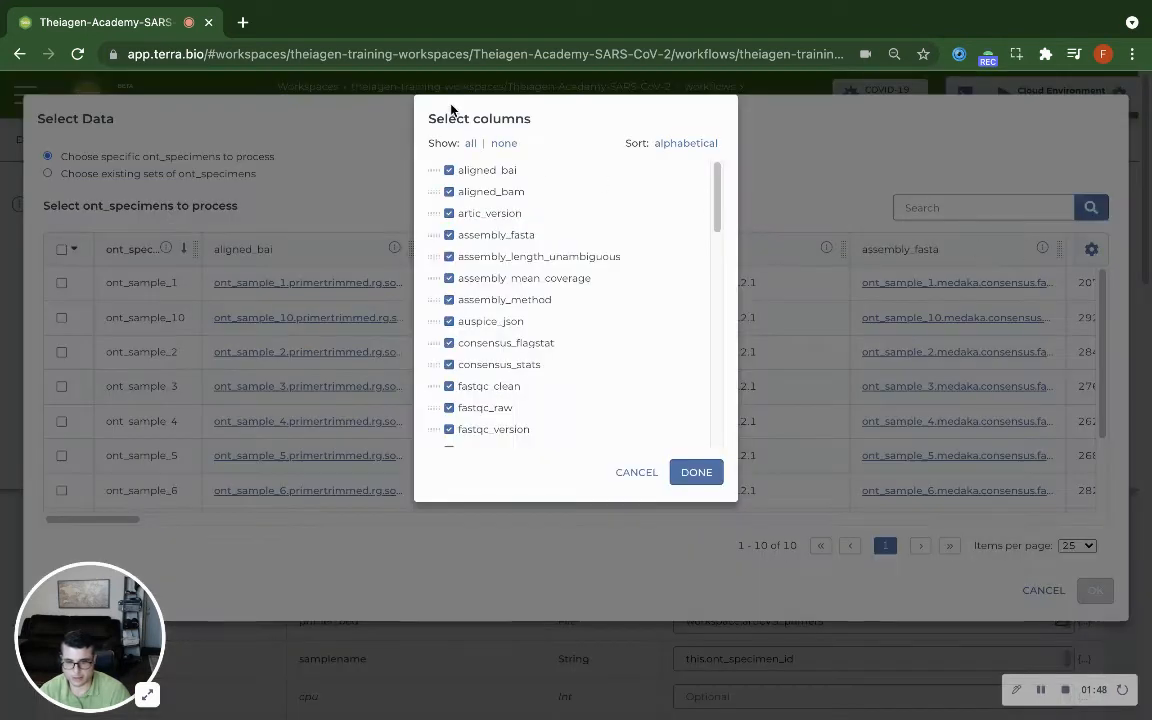
pyautogui.click(503, 144)
pyautogui.scroll(-10, 501, 268)
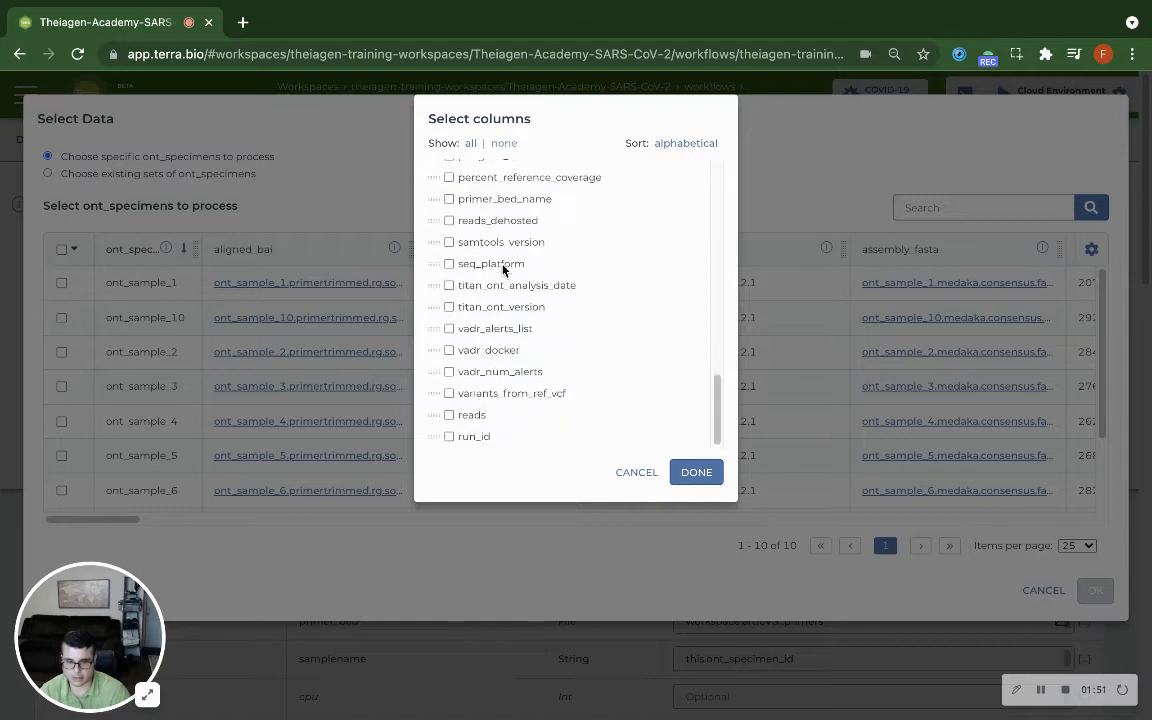
pyautogui.click(480, 436)
pyautogui.click(697, 474)
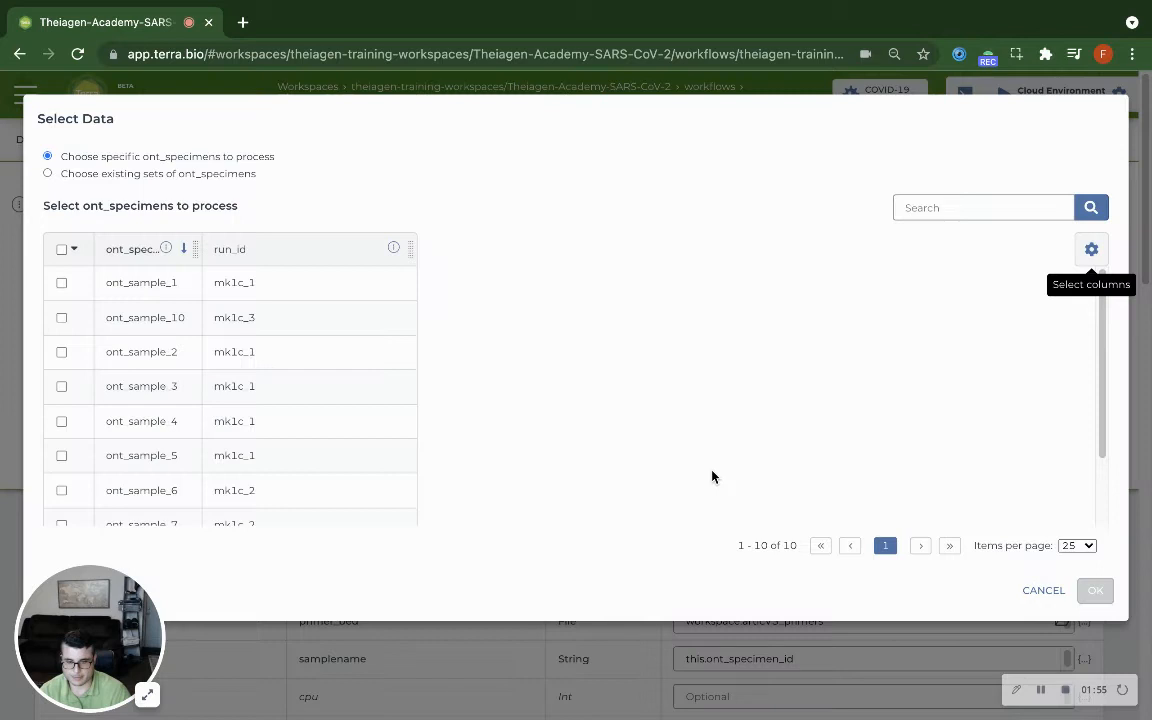
# Filter the specimen table by the run ID mk1c_3 copied from ont_sample_10, and clear the search again.
pyautogui.doubleClick(248, 317)
pyautogui.rightClick(248, 316)
pyautogui.click(296, 363)
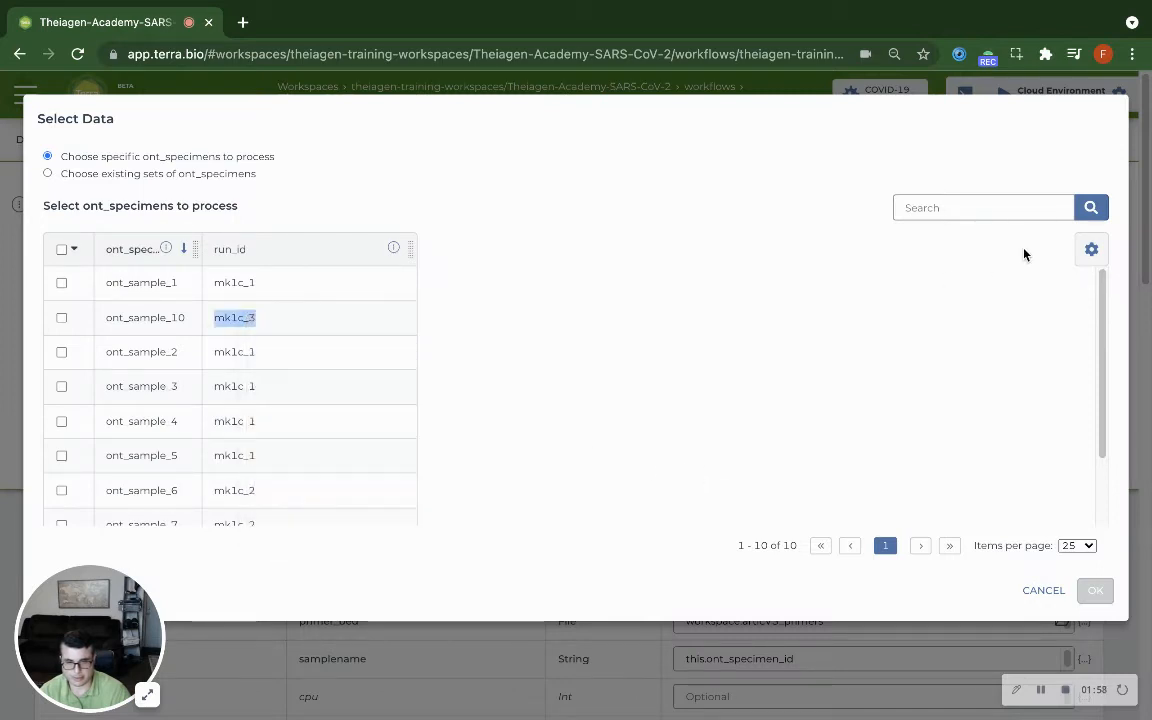
pyautogui.rightClick(1003, 209)
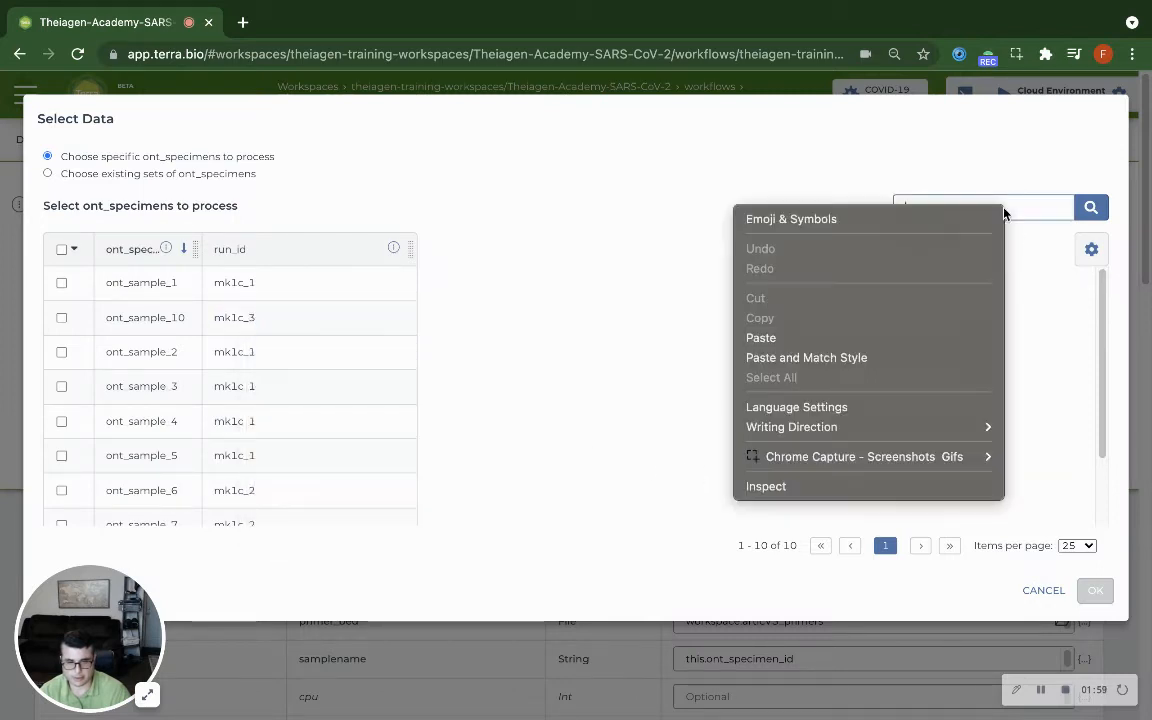
pyautogui.click(779, 337)
pyautogui.click(1097, 212)
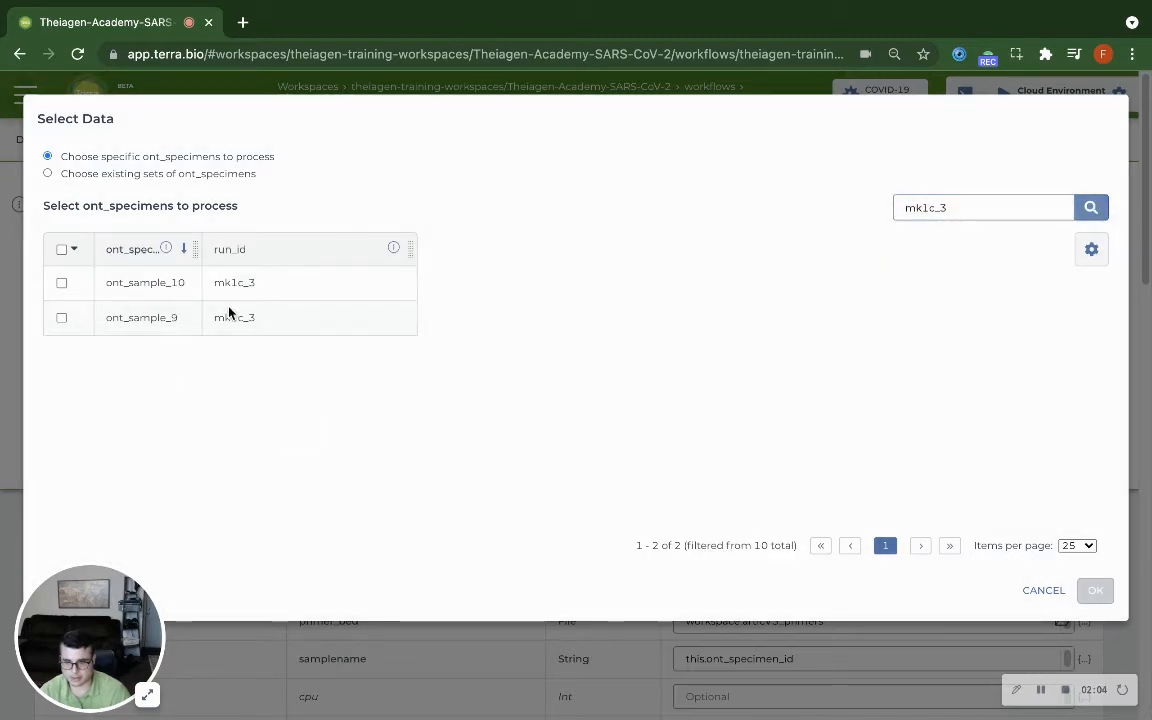
pyautogui.doubleClick(250, 281)
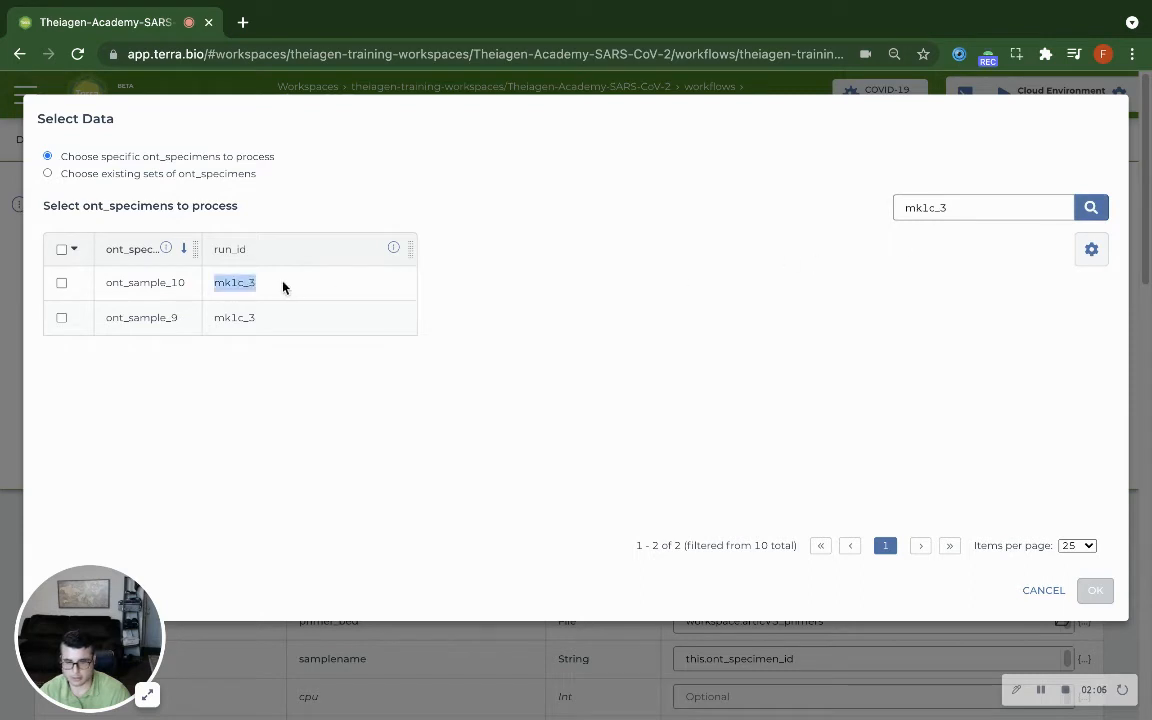
pyautogui.click(1056, 209)
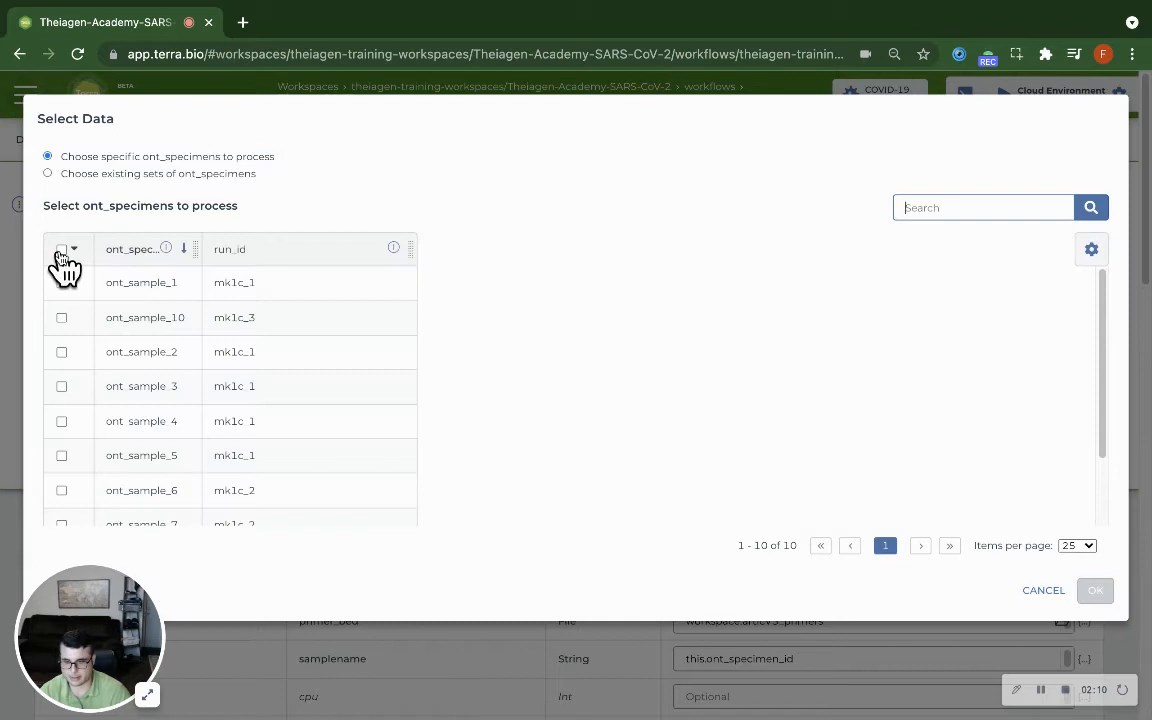
# Select all ten ont_specimens for processing and confirm the data selection.
pyautogui.click(61, 250)
pyautogui.click(74, 250)
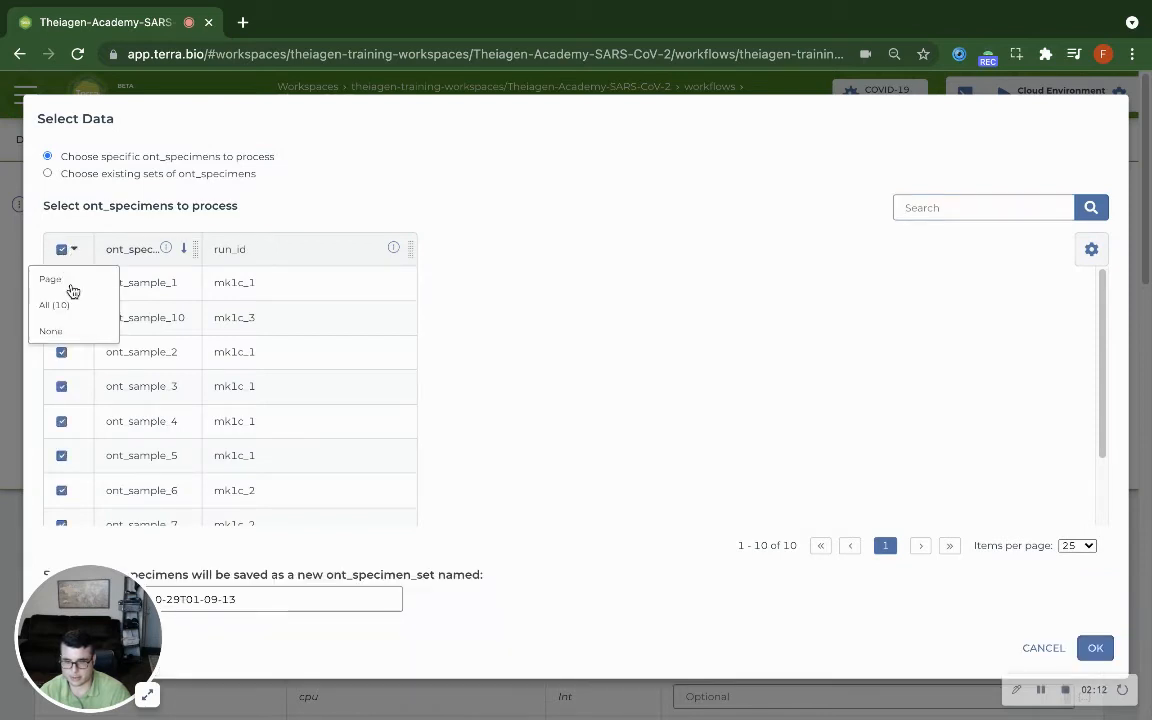
pyautogui.click(1096, 650)
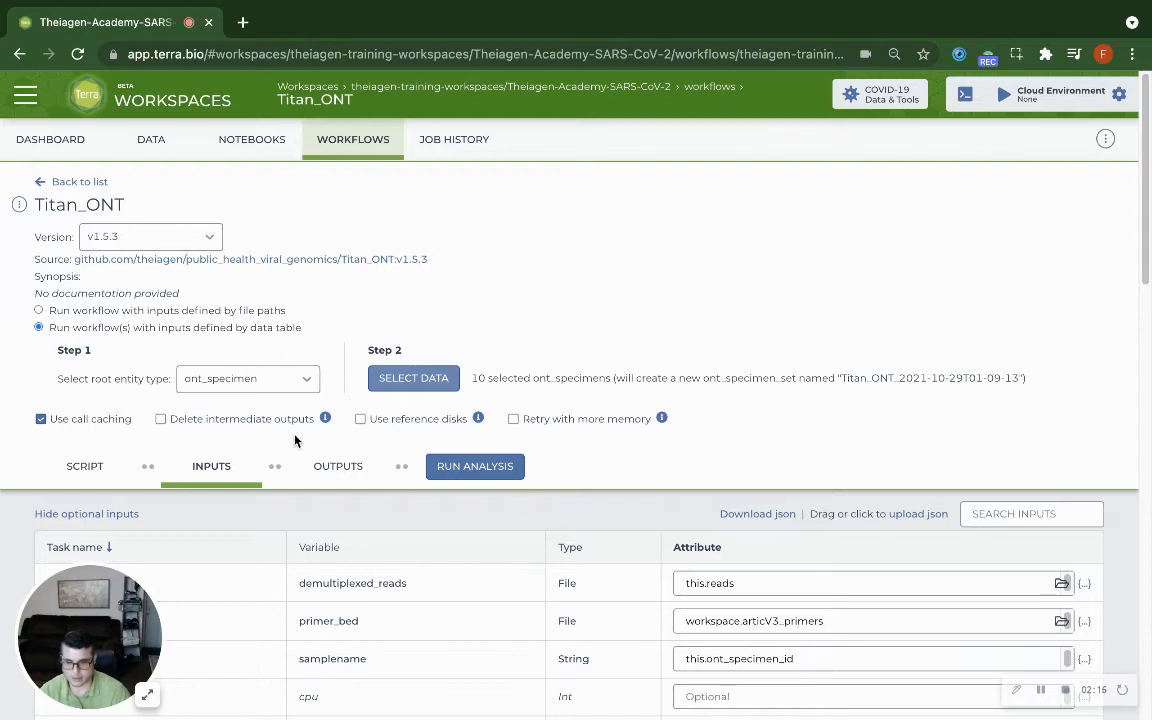
# Examine the demultiplexed_reads input and how its this.reads attribute refers to the selected root entity table.
pyautogui.scroll(-4, 228, 476)
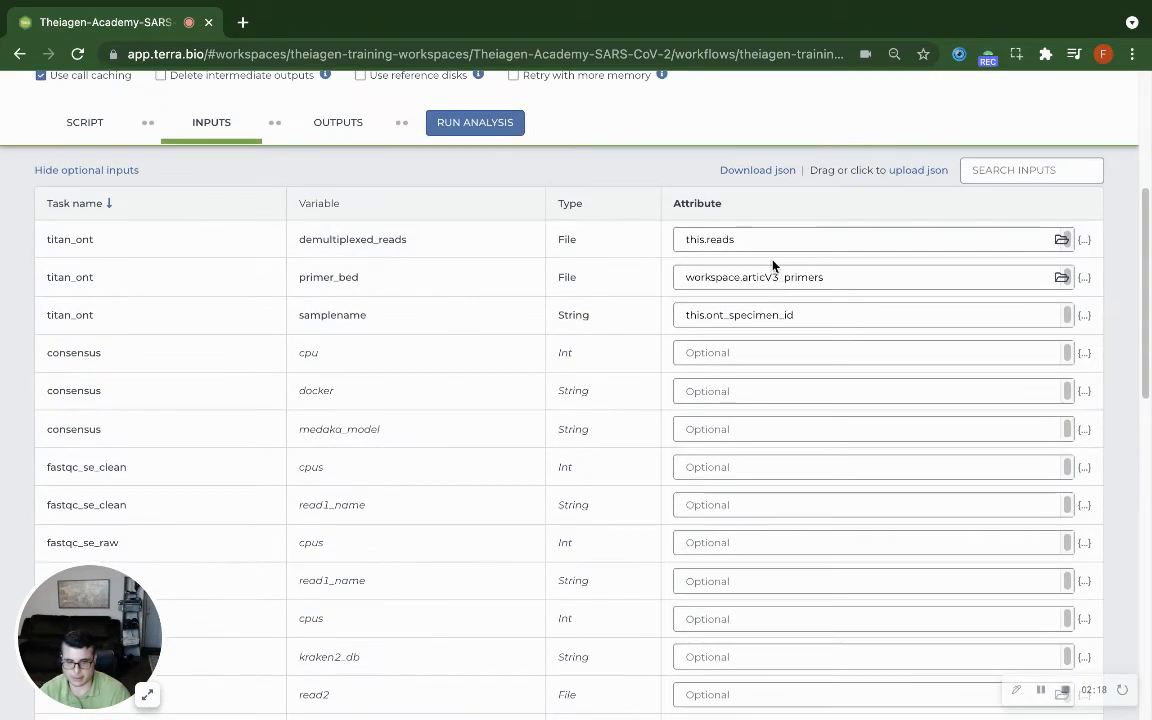
pyautogui.doubleClick(327, 239)
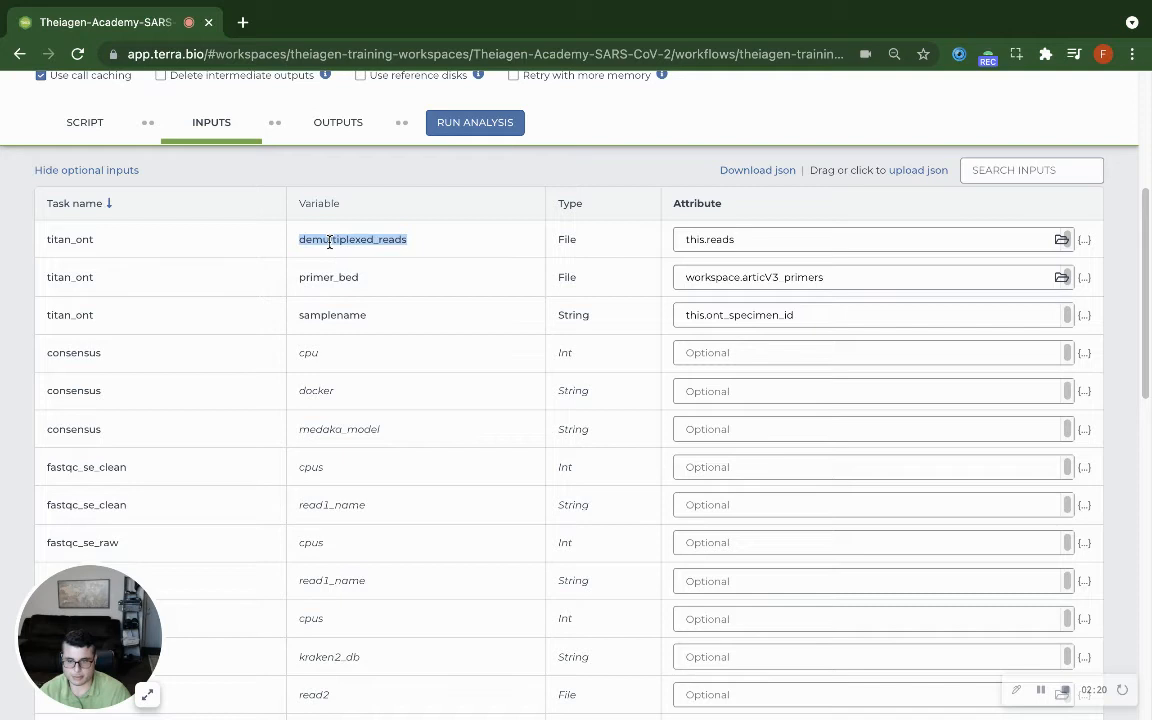
pyautogui.doubleClick(717, 239)
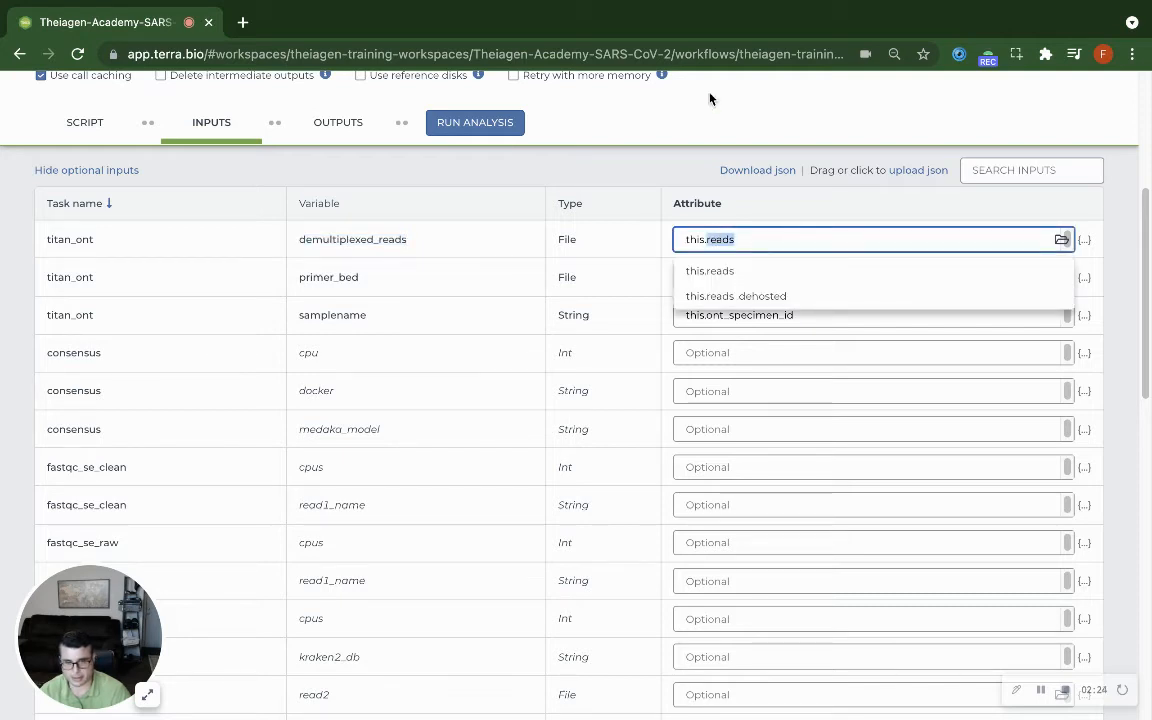
pyautogui.click(713, 231)
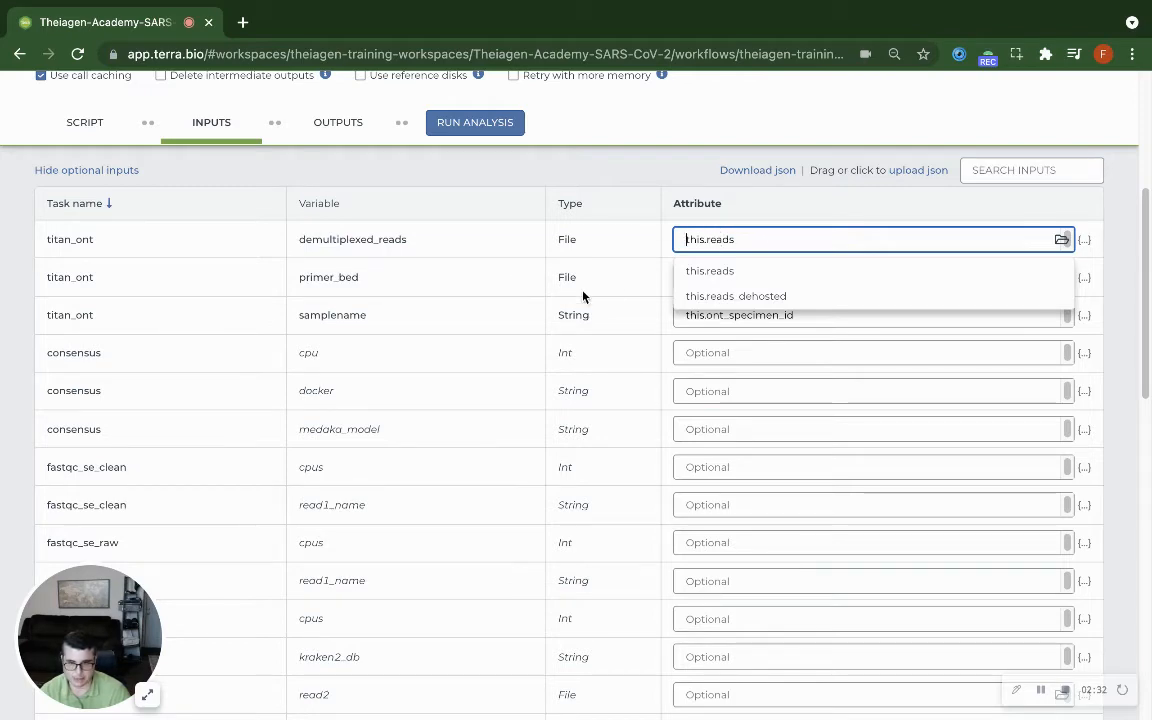
pyautogui.scroll(3, 555, 295)
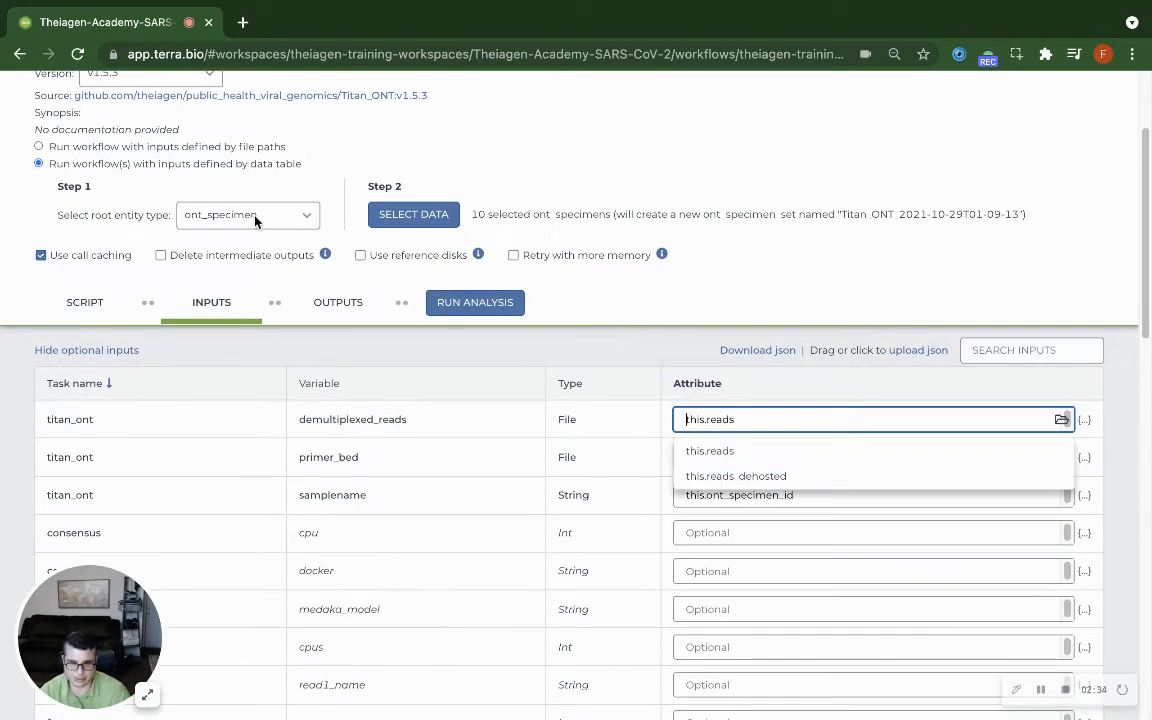
pyautogui.doubleClick(729, 418)
pyautogui.click(350, 421)
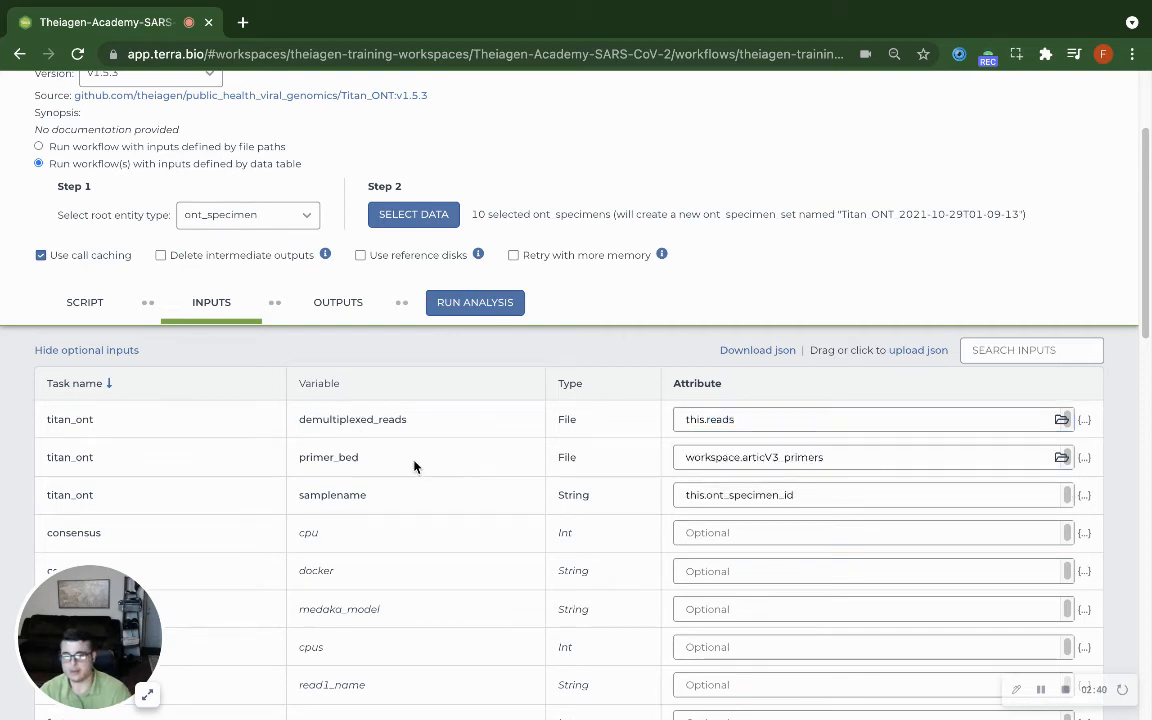
# Set the primer_bed input's attribute to workspace.articV3_primers and check the reference.
pyautogui.doubleClick(321, 456)
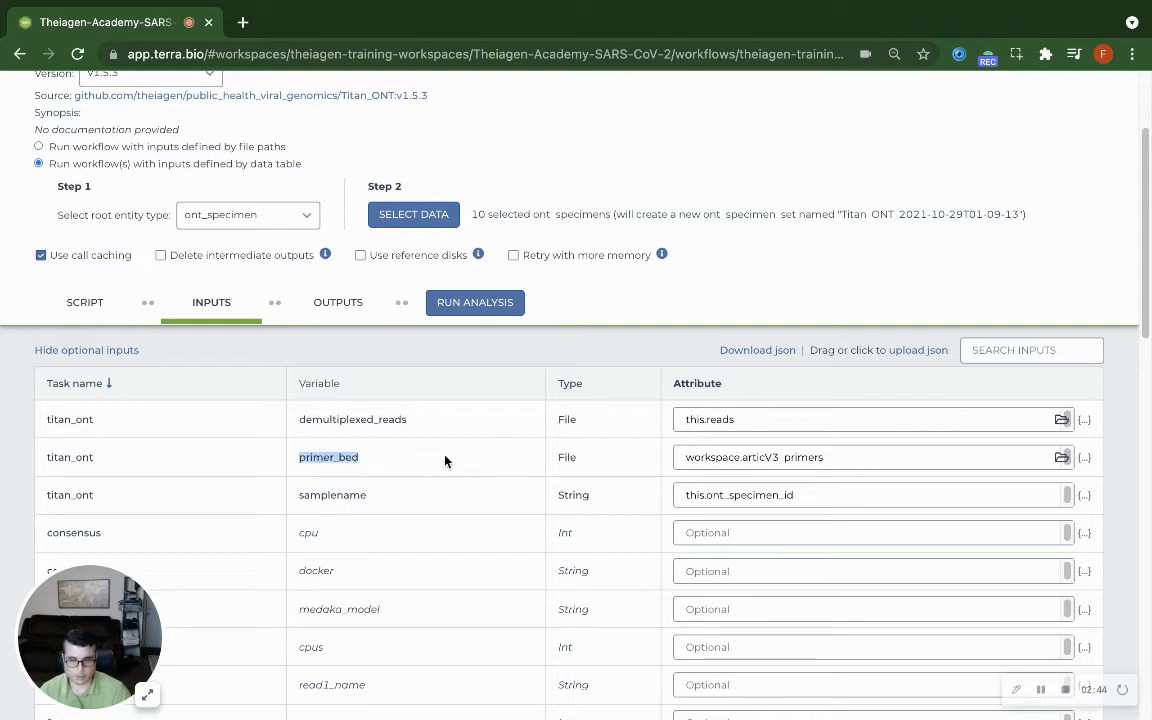
pyautogui.click(333, 460)
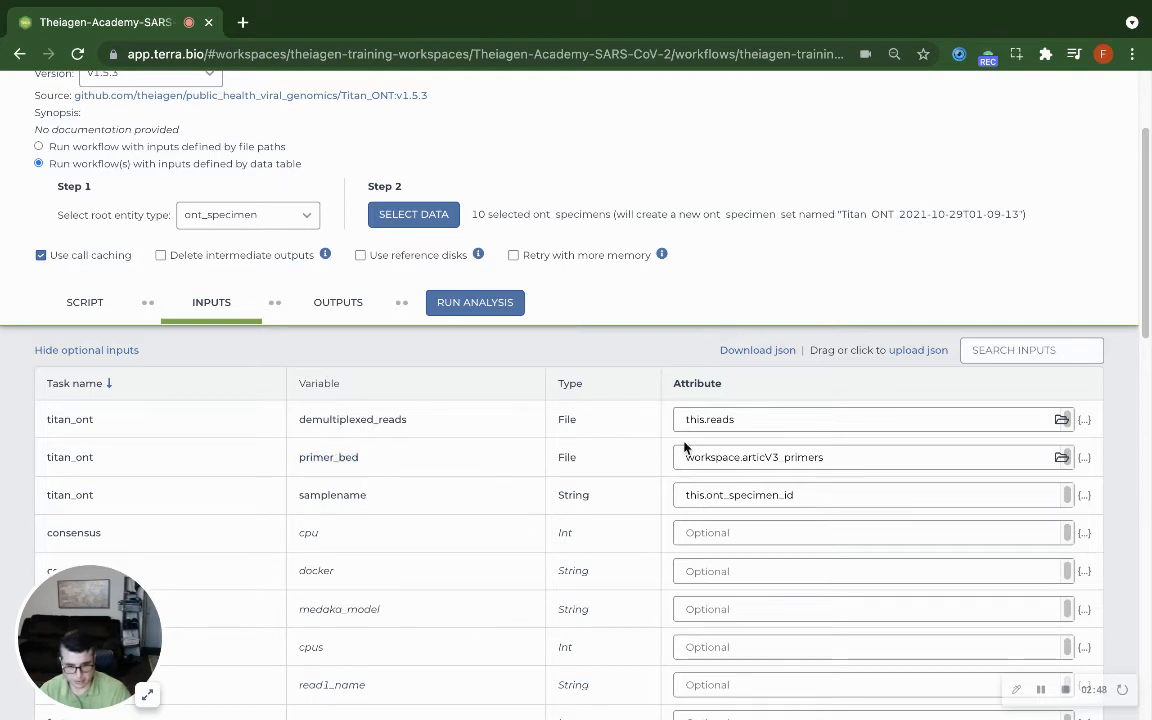
pyautogui.doubleClick(350, 458)
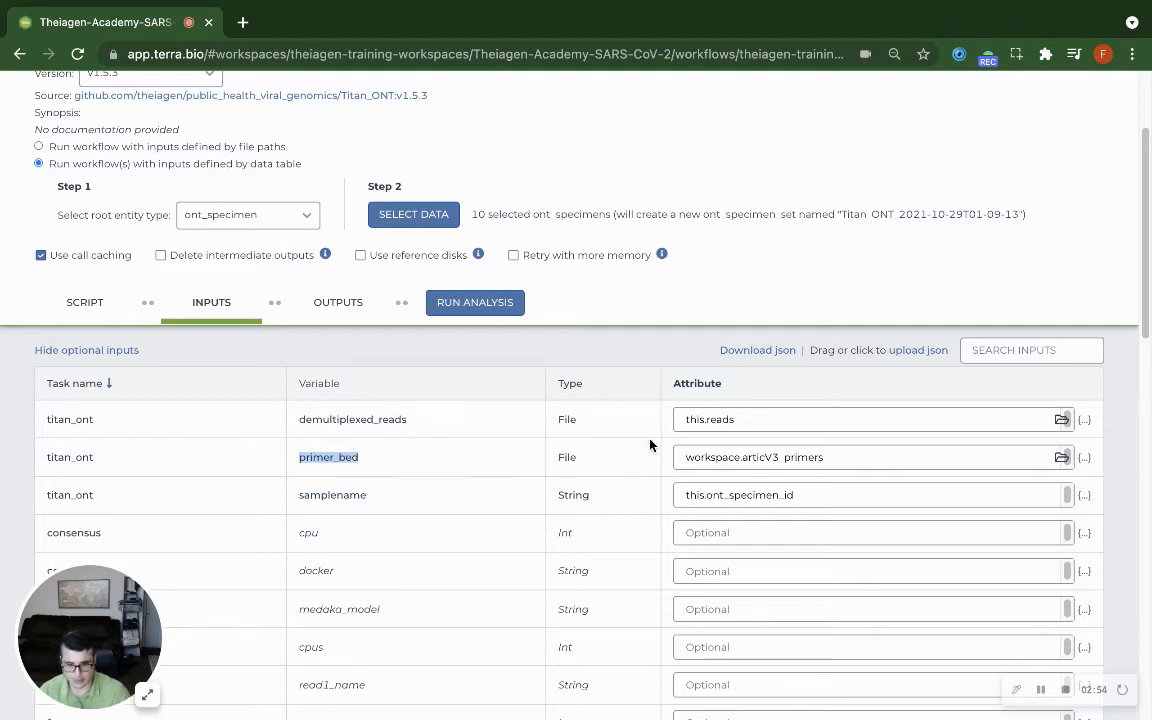
pyautogui.click(750, 457)
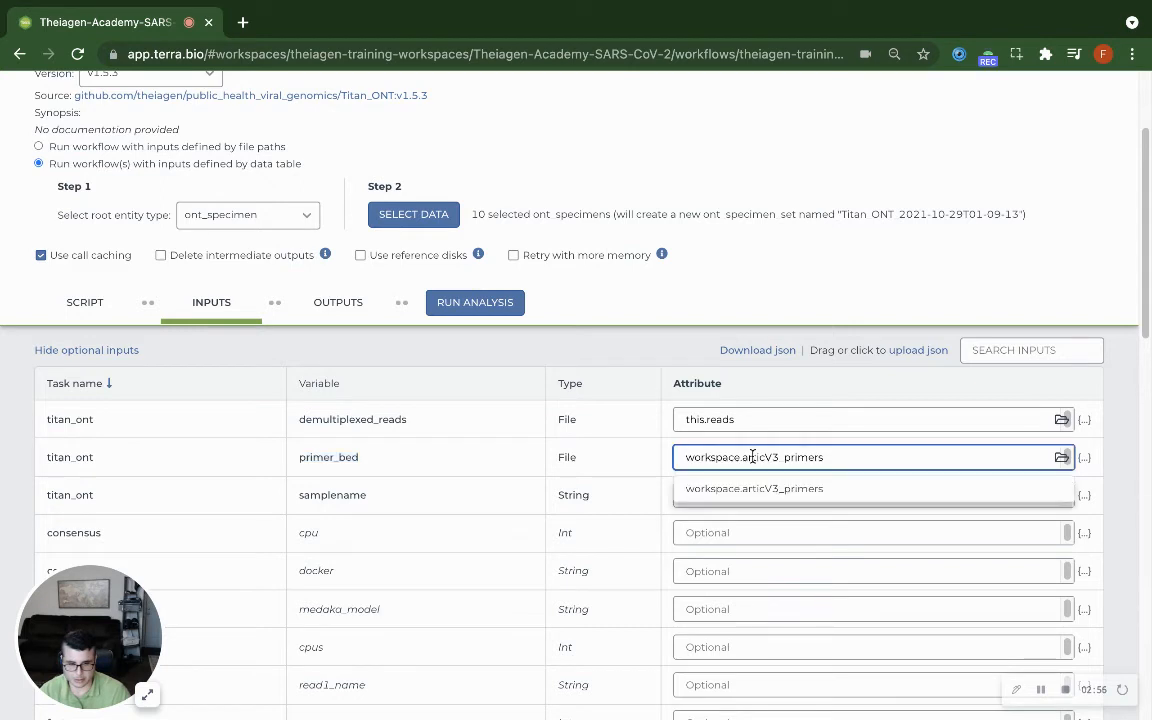
pyautogui.click(752, 491)
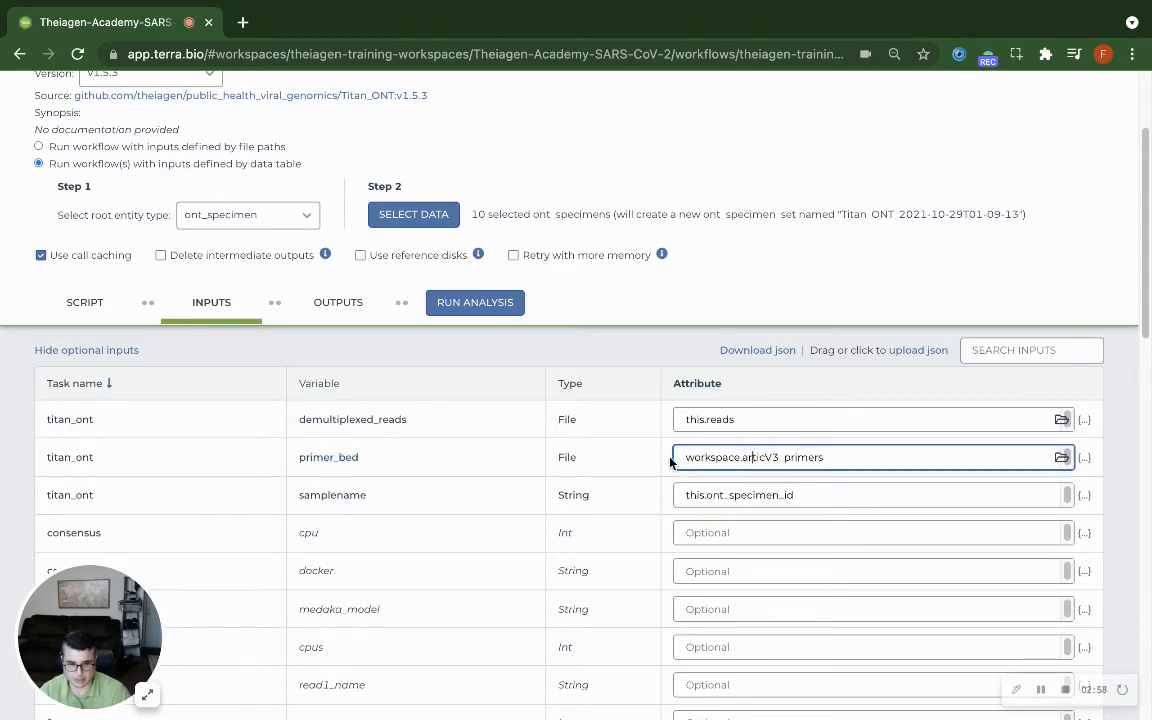
pyautogui.doubleClick(747, 457)
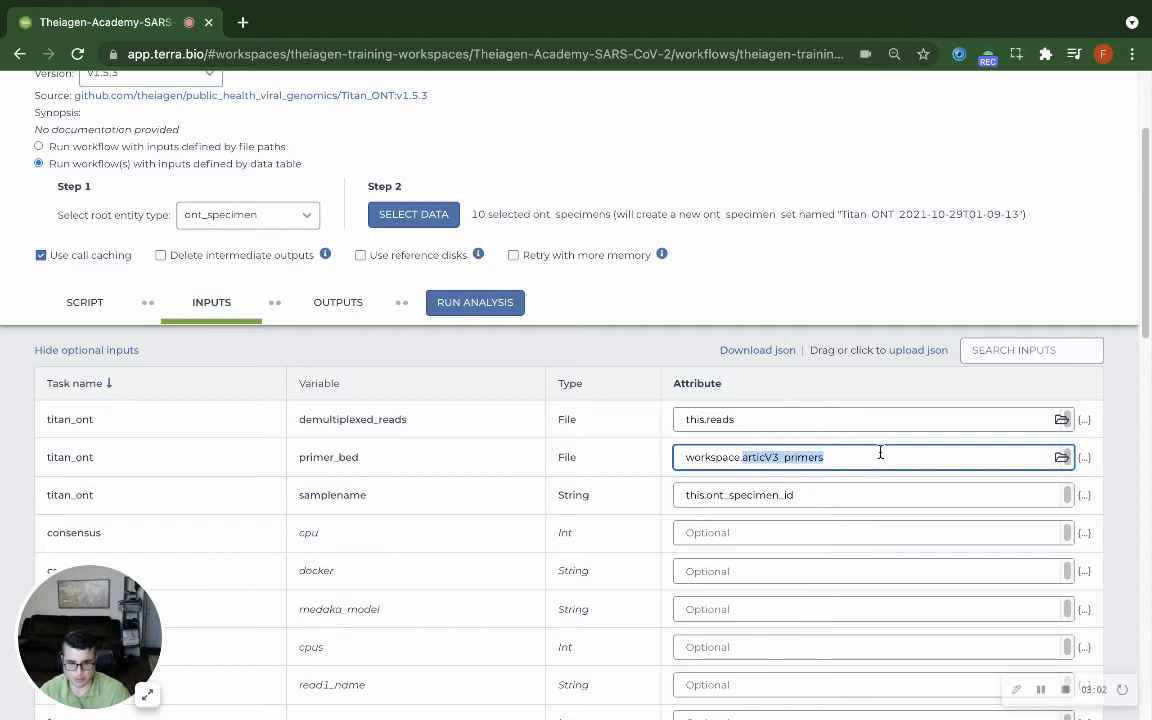
pyautogui.click(867, 457)
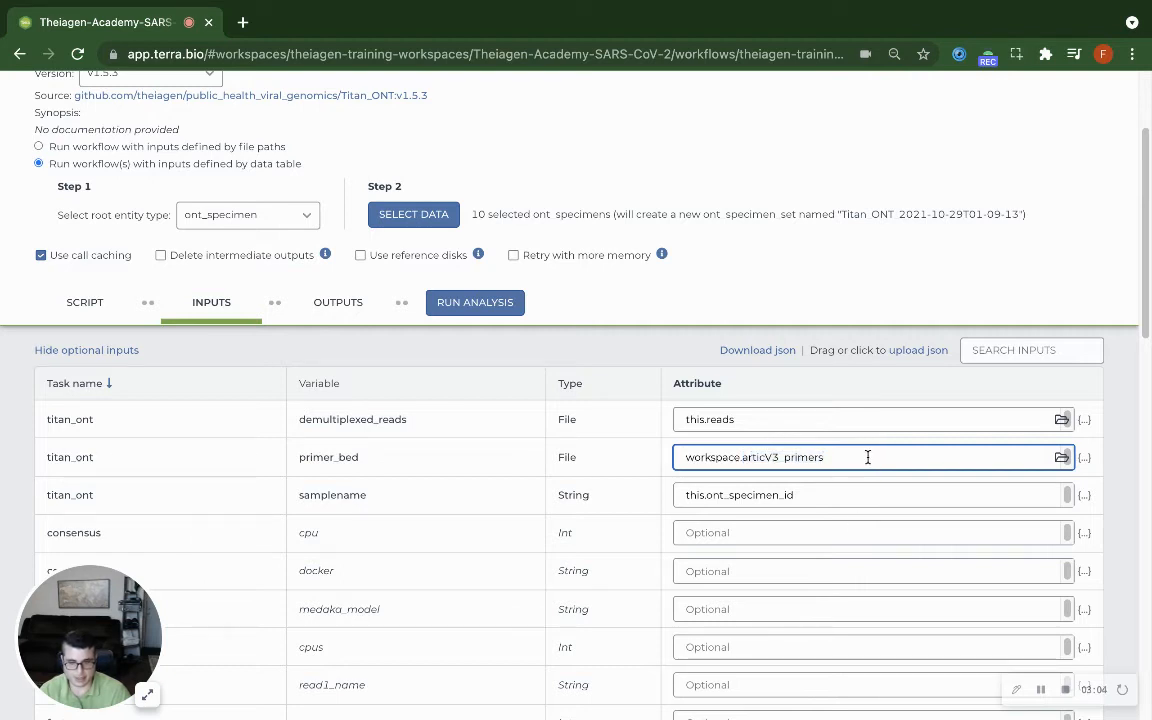
pyautogui.hotkey('ctrl', 'a')
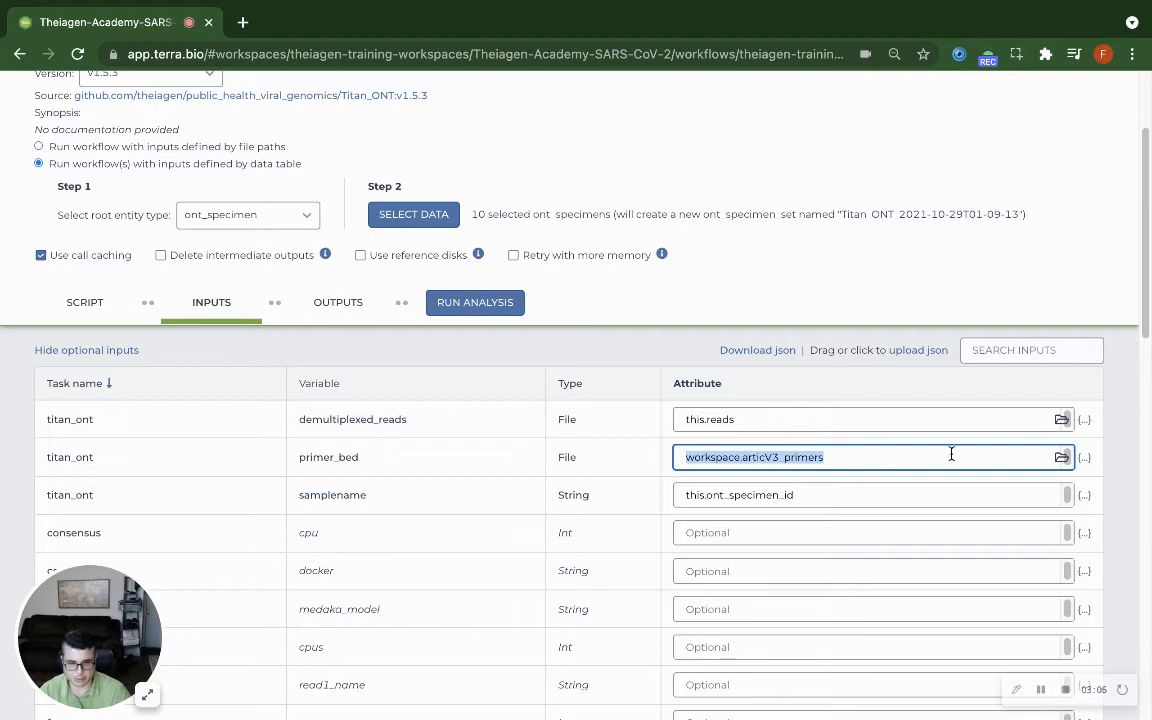
pyautogui.click(885, 459)
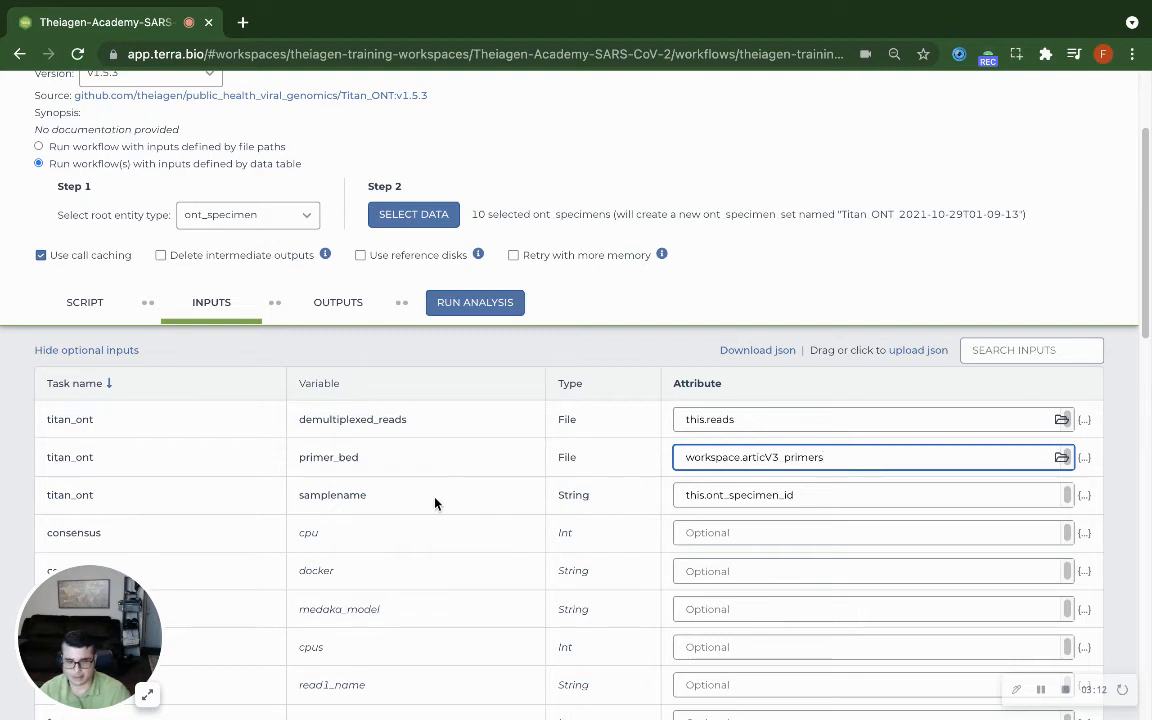
# Examine the samplename input's this.ont_specimen_id reference and review the workflow's output attributes.
pyautogui.click(715, 491)
pyautogui.doubleClick(856, 490)
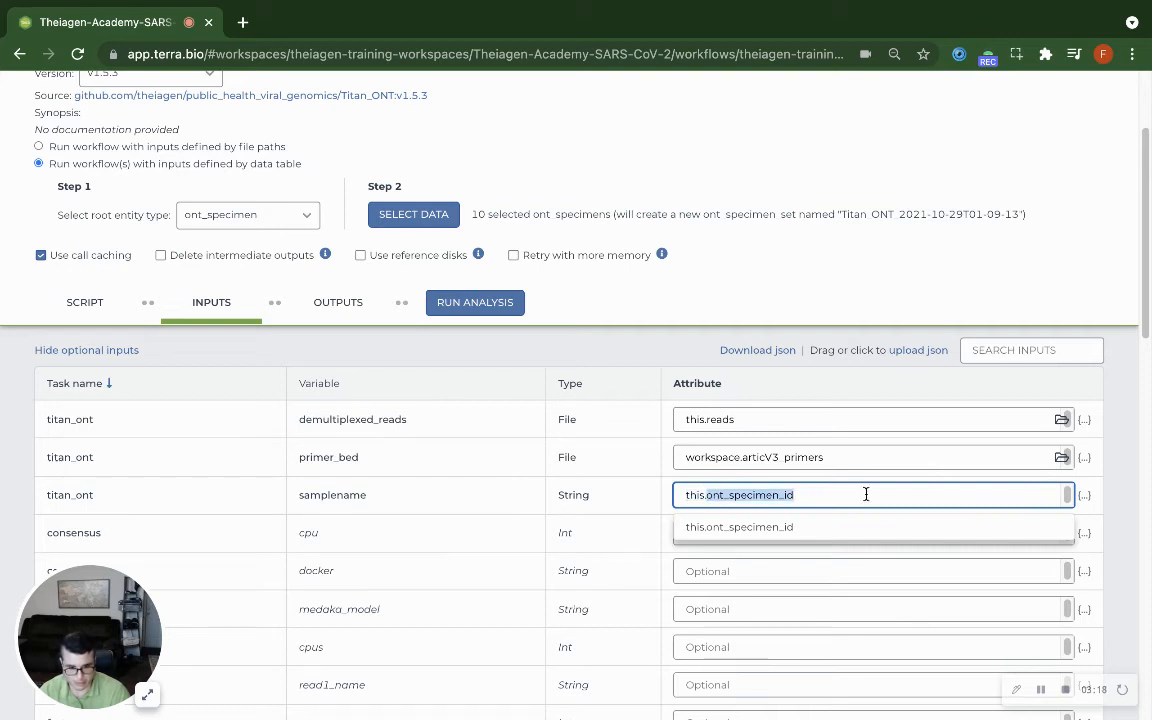
pyautogui.click(716, 632)
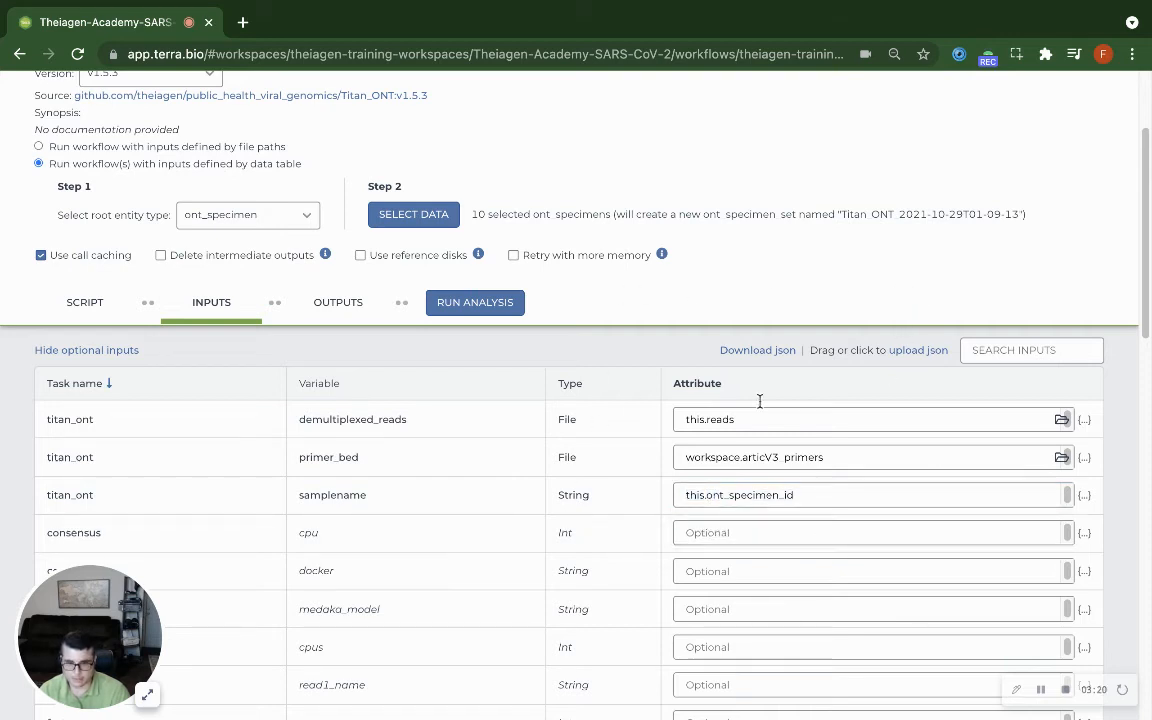
pyautogui.click(336, 310)
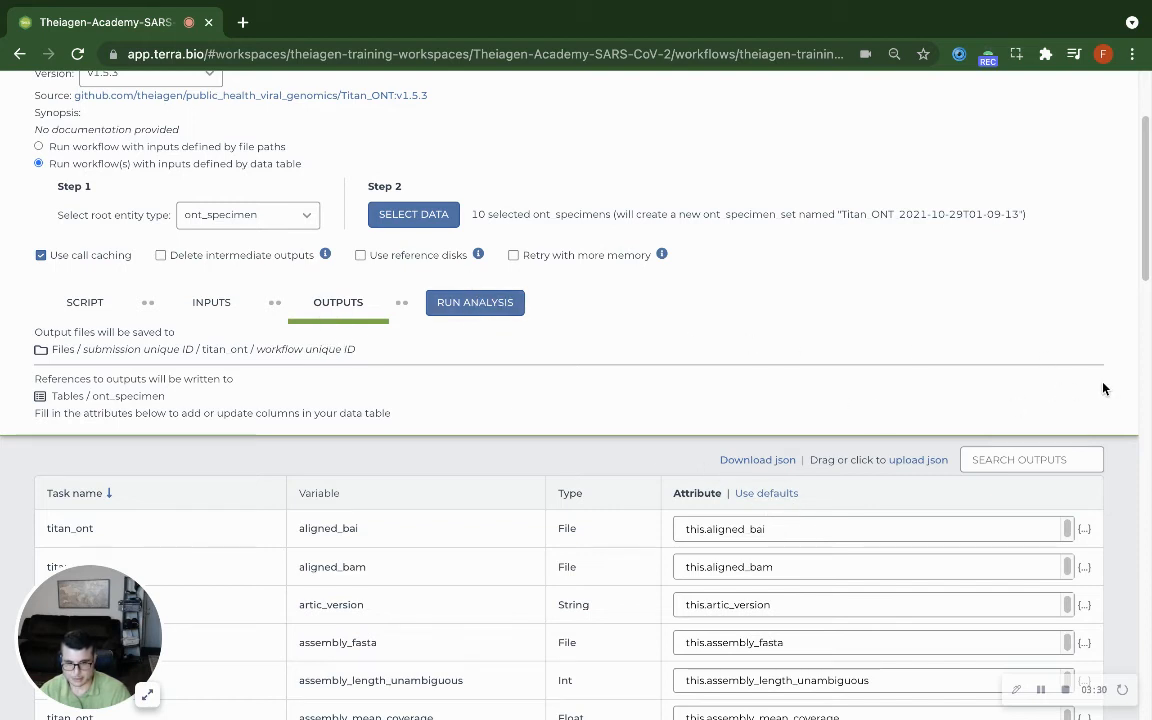
# Change the primer_bed input's attribute to workspace.midnight_primers and save the workflow configuration.
pyautogui.click(212, 304)
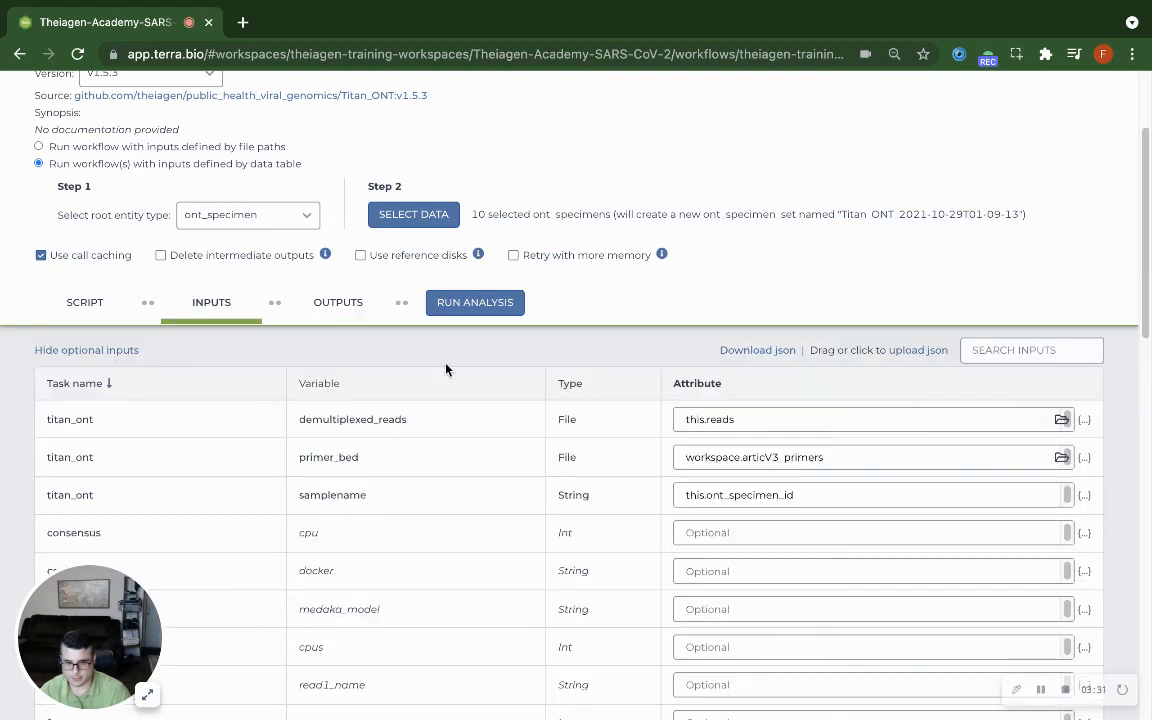
pyautogui.click(864, 459)
pyautogui.moveTo(866, 458); pyautogui.dragTo(744, 457)
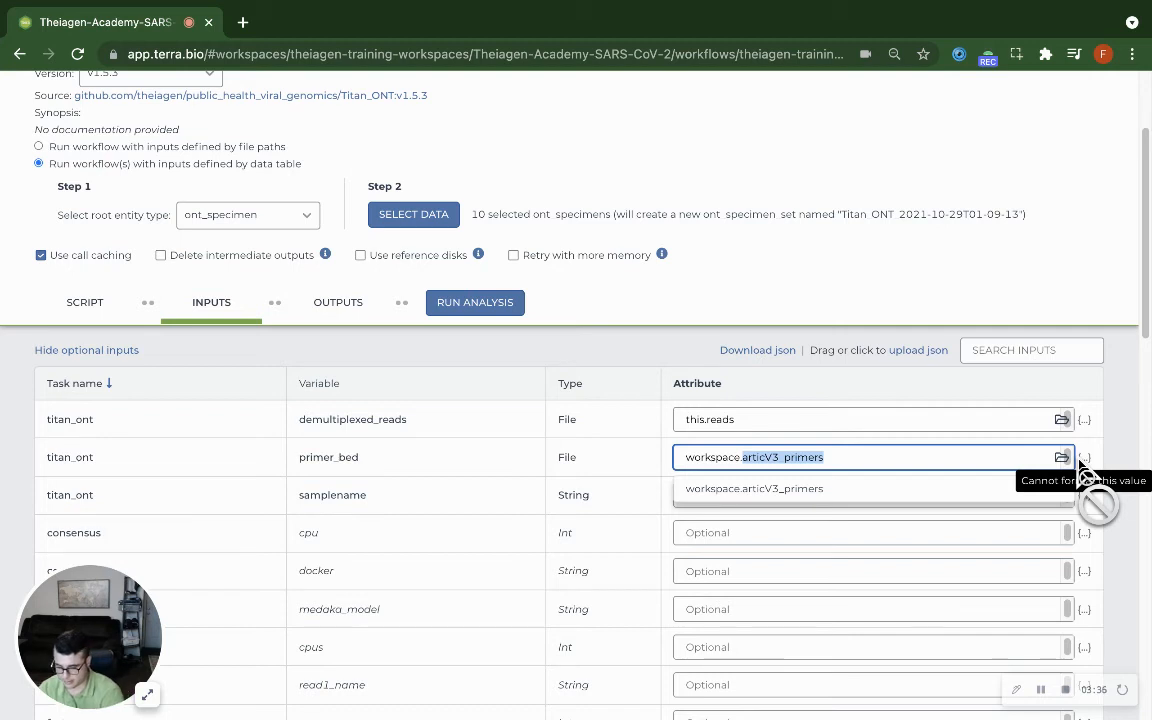
pyautogui.write('m')
pyautogui.click(815, 495)
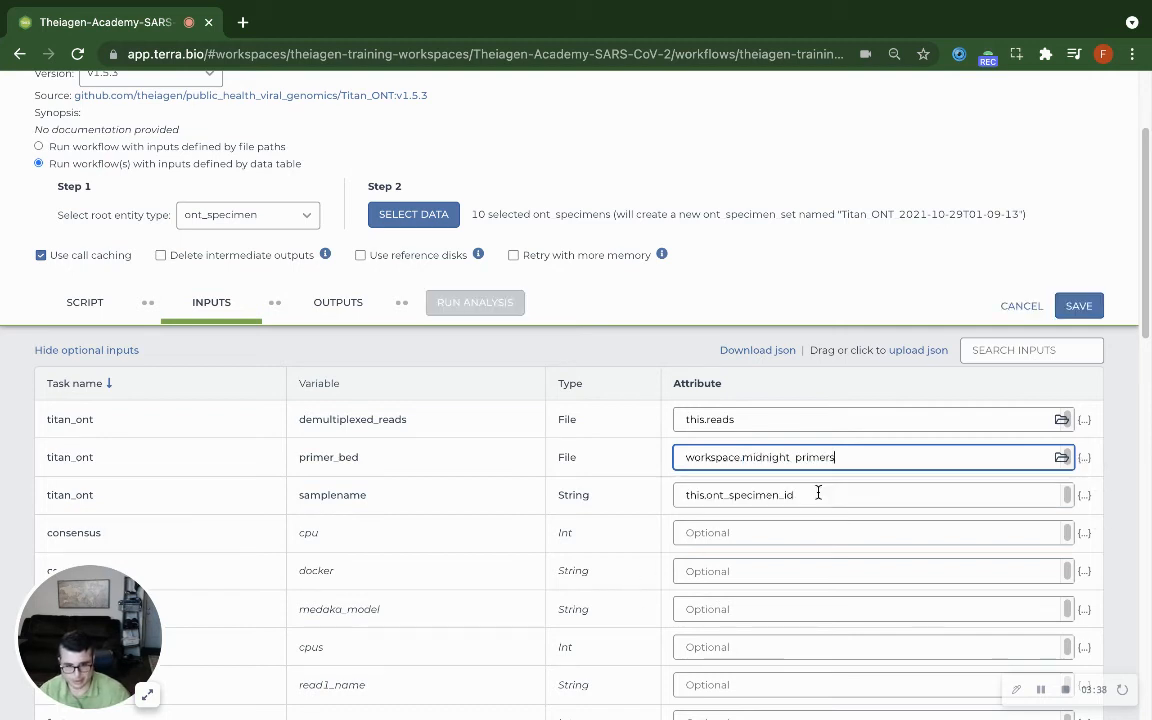
pyautogui.click(1078, 306)
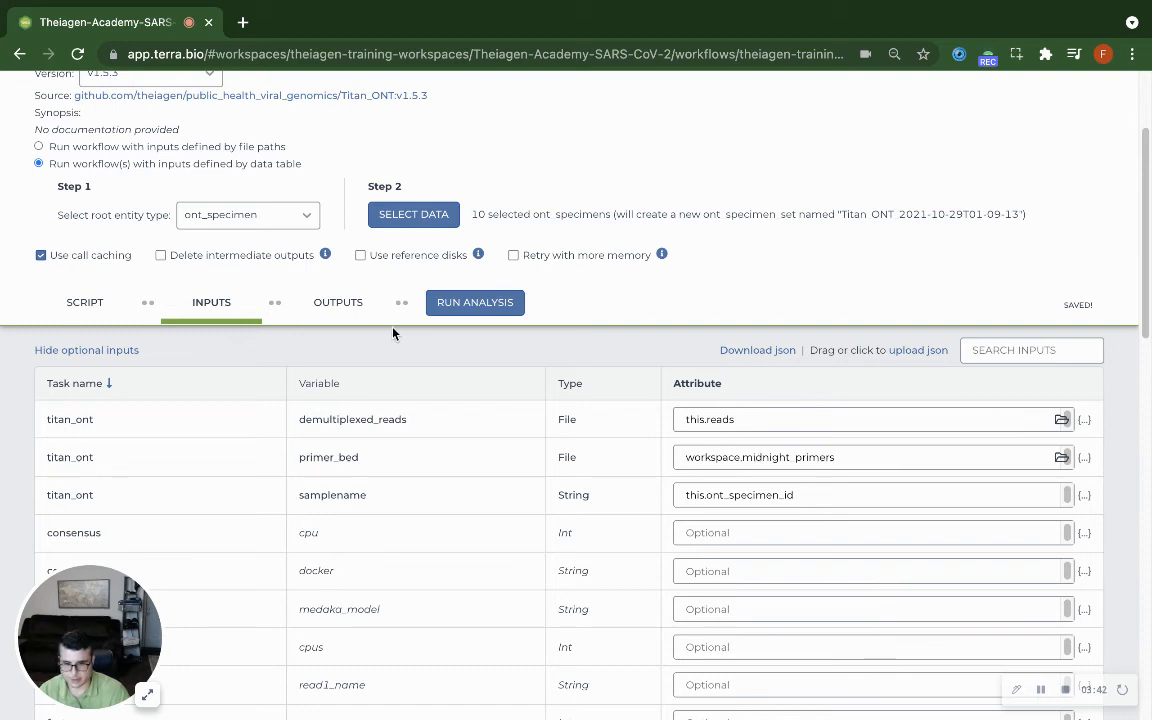
# Launch the analysis with the submission description "midnight run" and look through the submitted specimens' statuses.
pyautogui.click(473, 303)
pyautogui.click(527, 309)
pyautogui.write('midnight run')
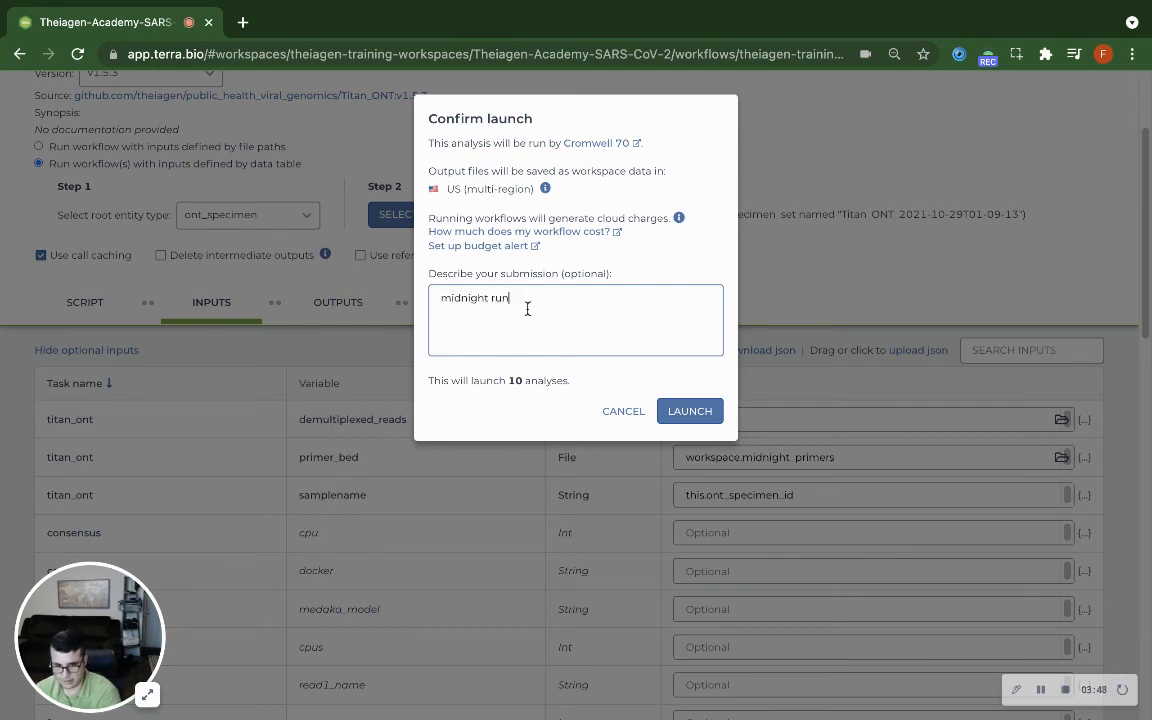
pyautogui.click(676, 413)
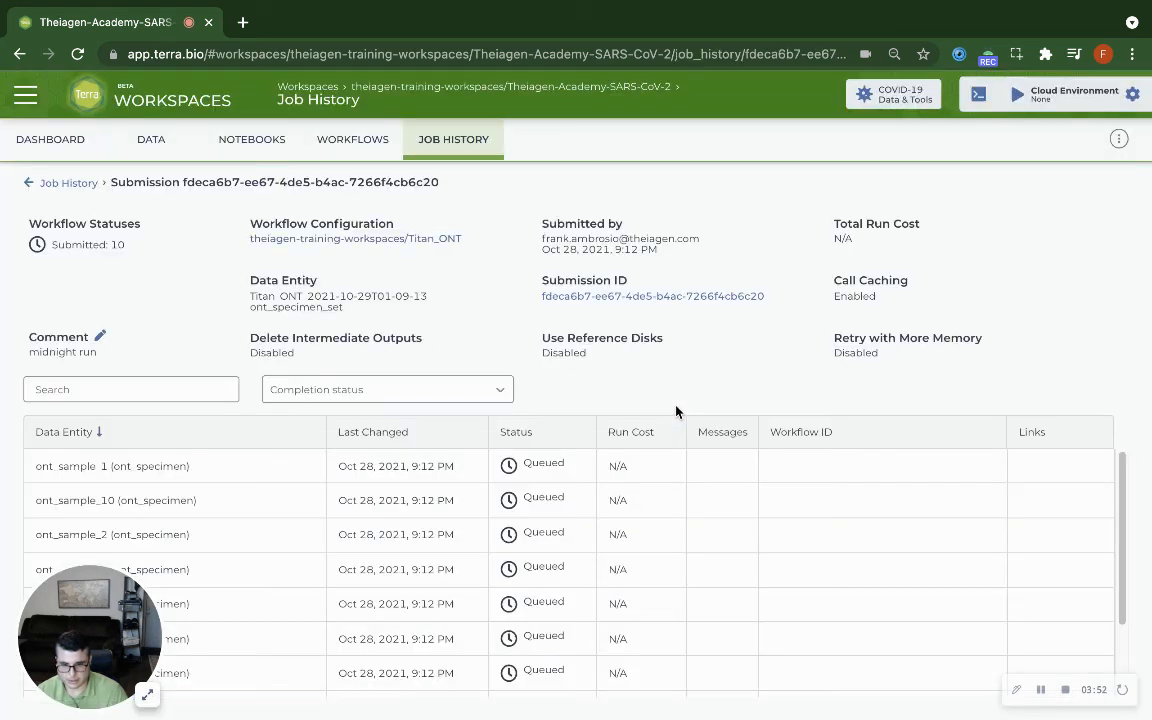
pyautogui.scroll(-3, 470, 528)
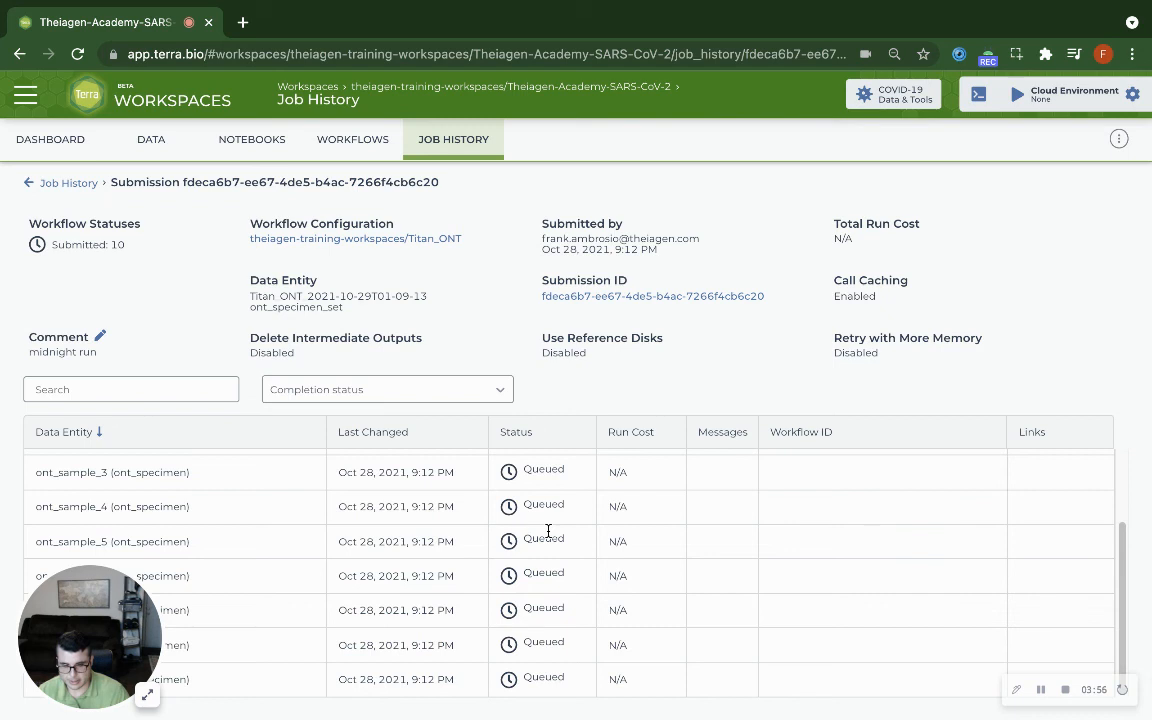
pyautogui.scroll(3, 548, 530)
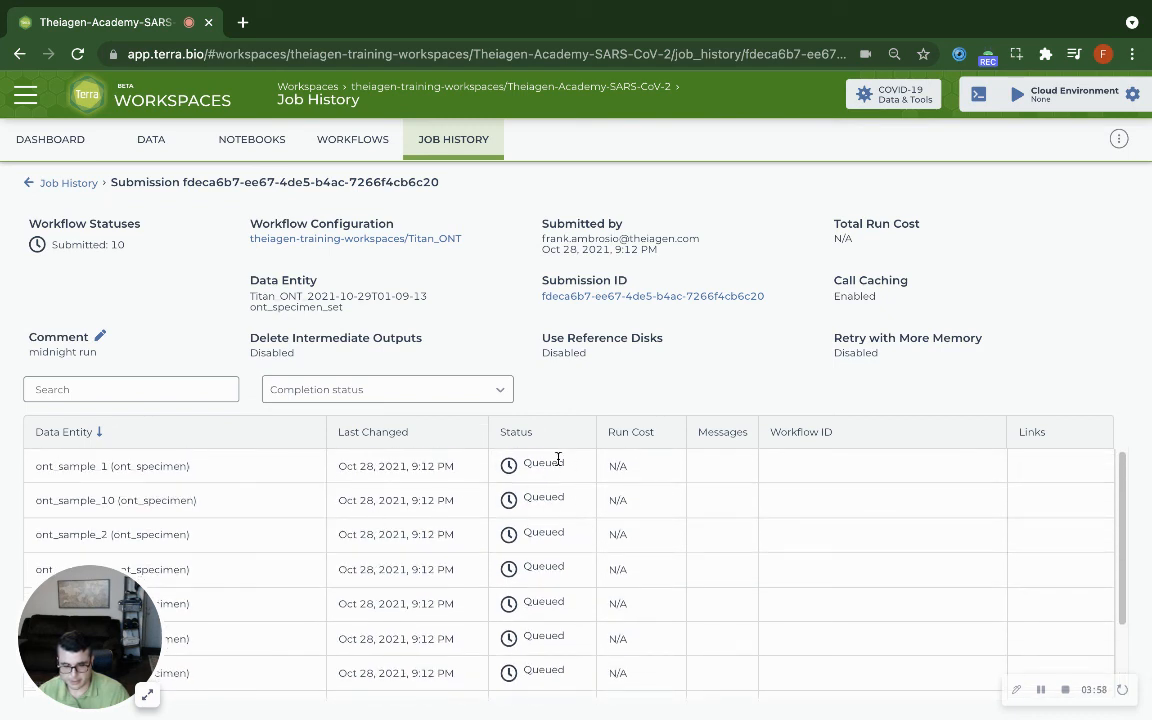